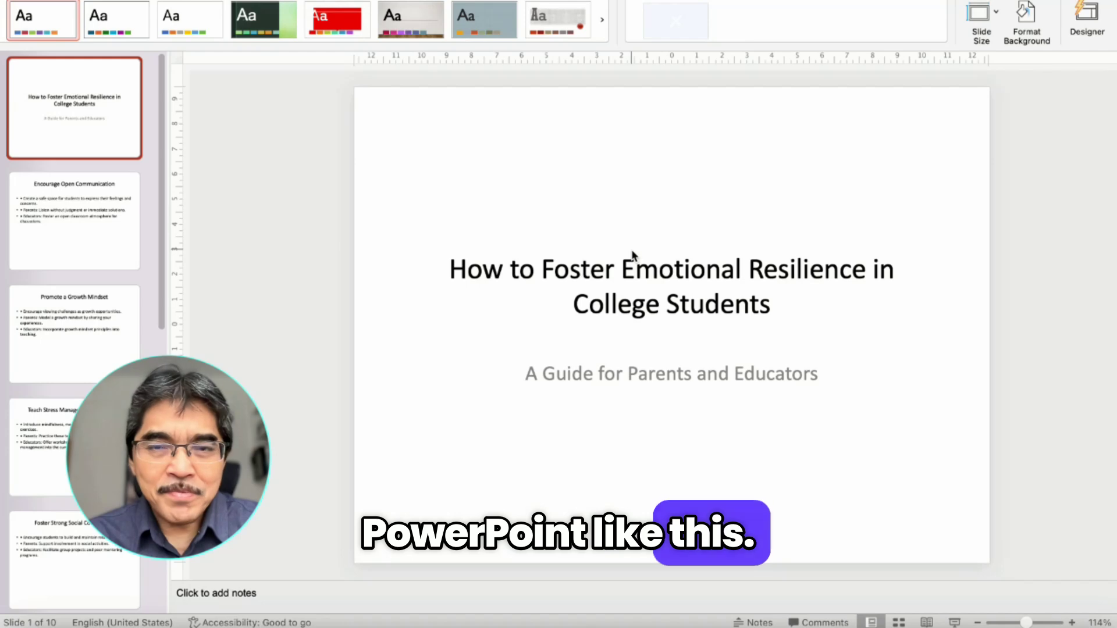
- Browse the redesigned deck from Encourage Open Communication to Develop Problem-Solving Skills, then return to the title slide
left_click(104, 212)
key("Down")
key("Down")
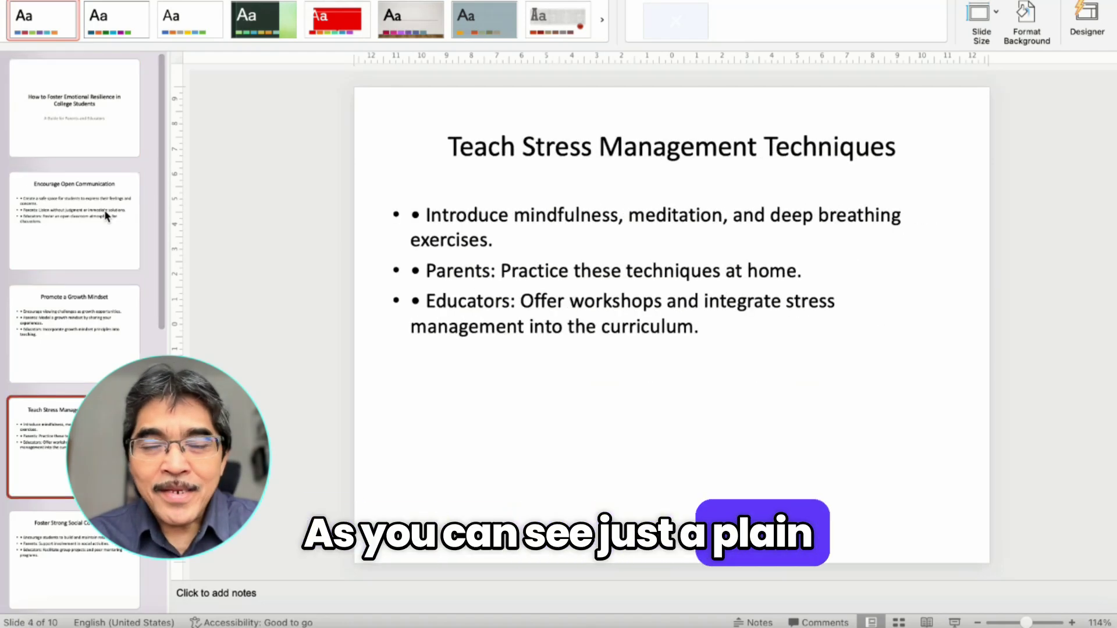
key("Down")
key("Down")
key("Down")
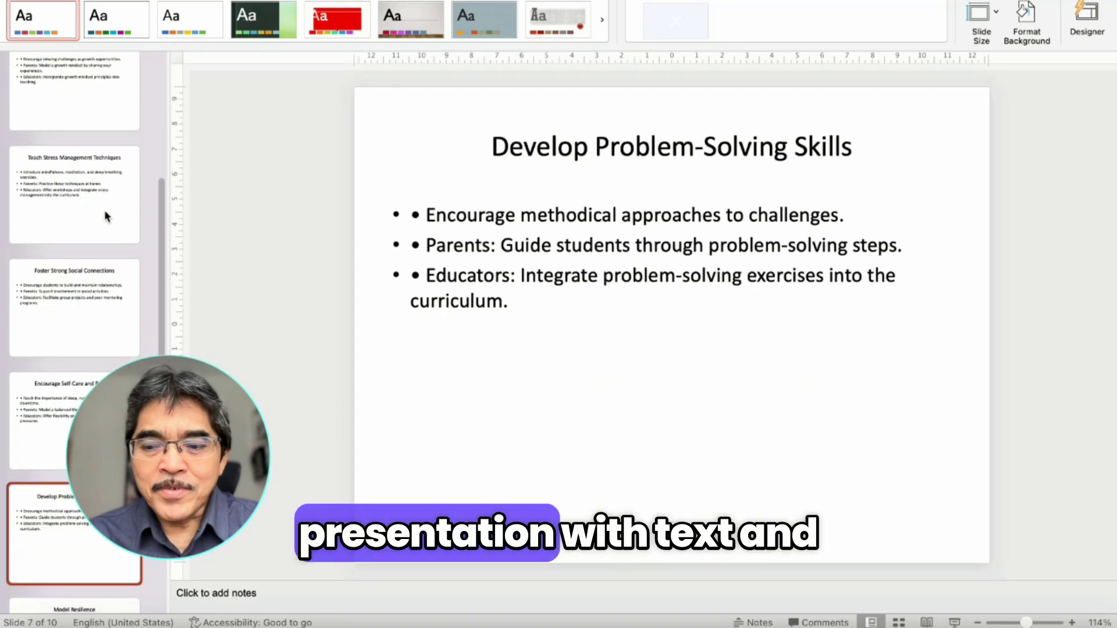
key("Up")
key("Up")
key("Up")
key("Up")
key("Up")
key("Up")
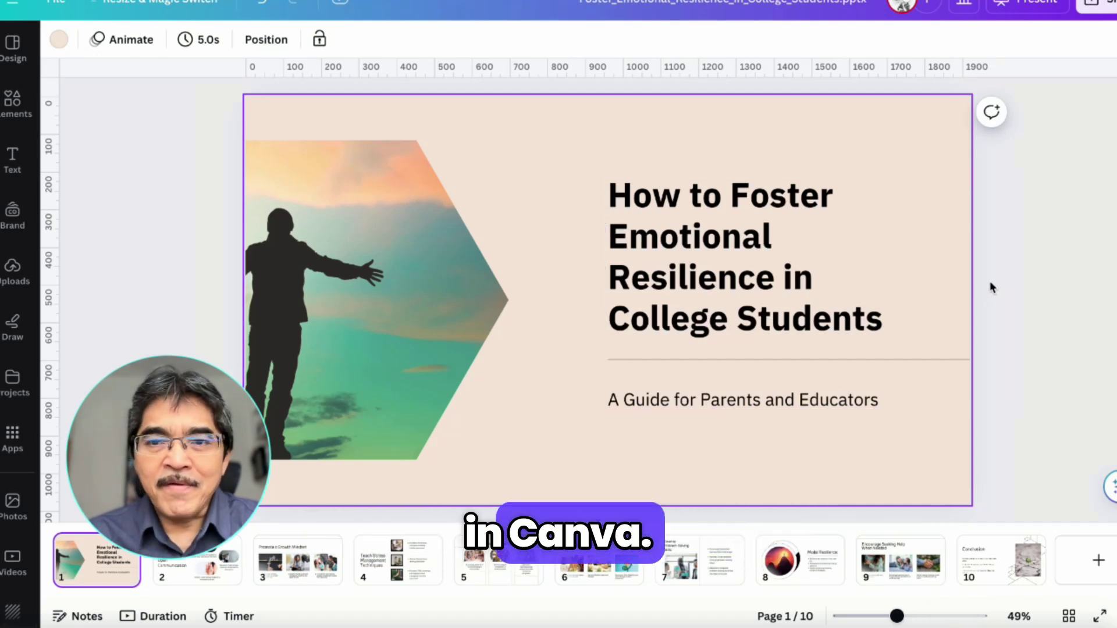
- Review the slides again through page 9, return to the title slide, and switch to ChatGPT in Chrome
key("Down")
key("Down")
key("Down")
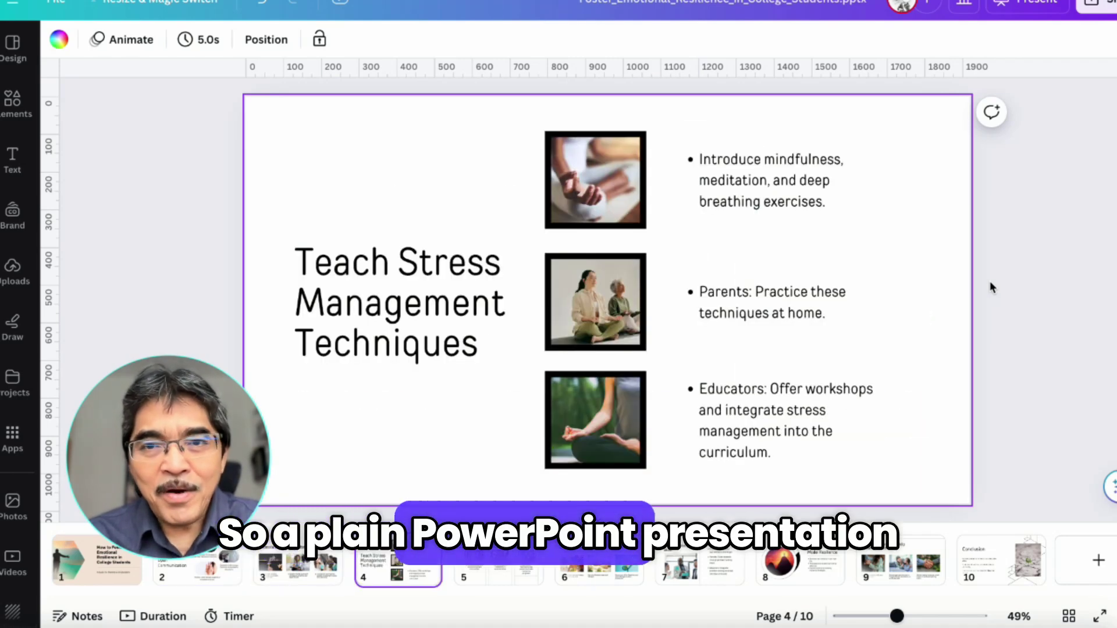
key("Down")
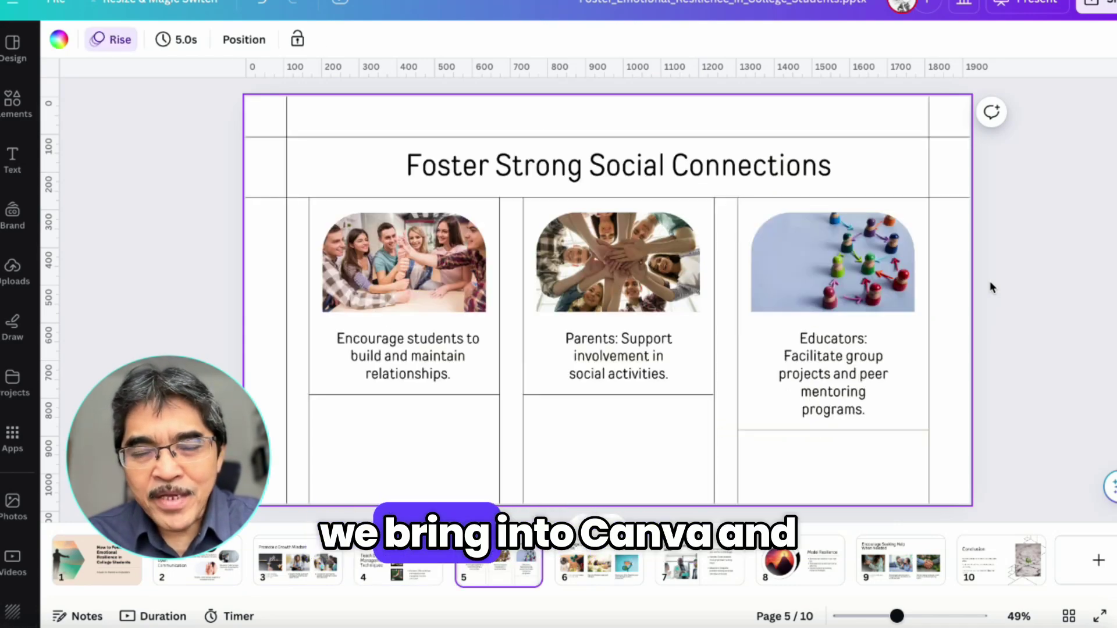
key("Down")
key("Down")
key("Down")
key("Down")
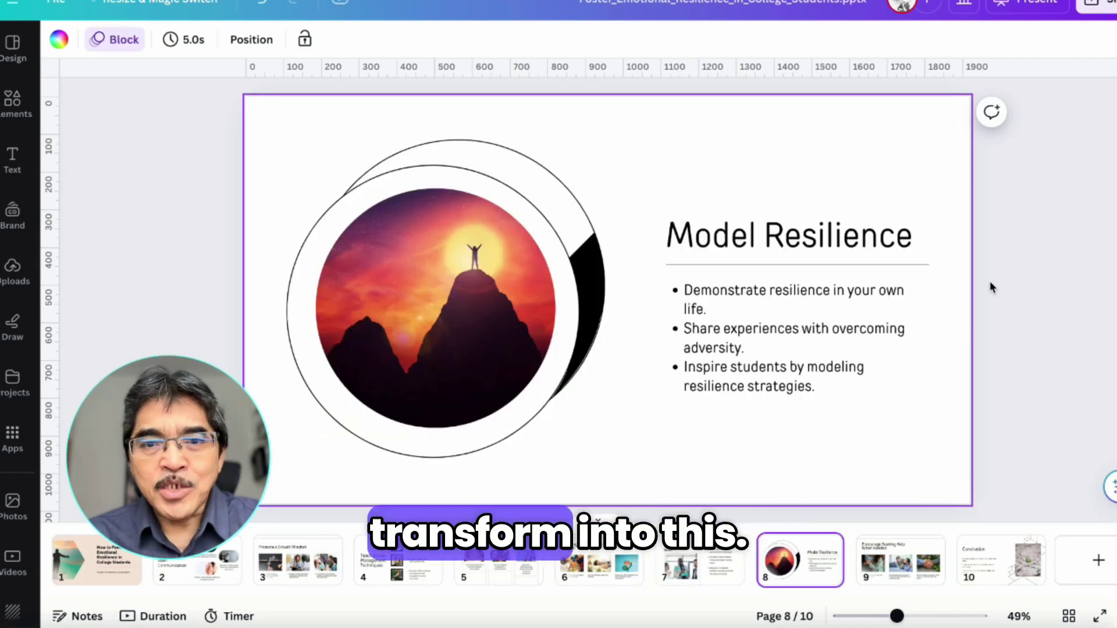
key("Down")
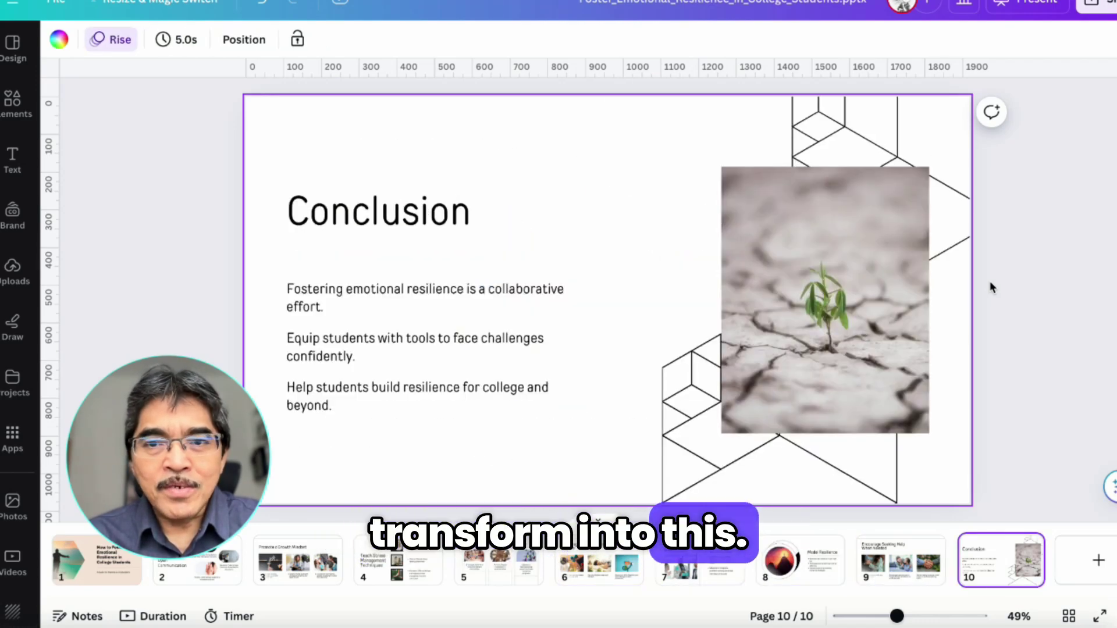
key("Up")
key("Up")
key("Up")
key("Up")
key("Up")
key("Up")
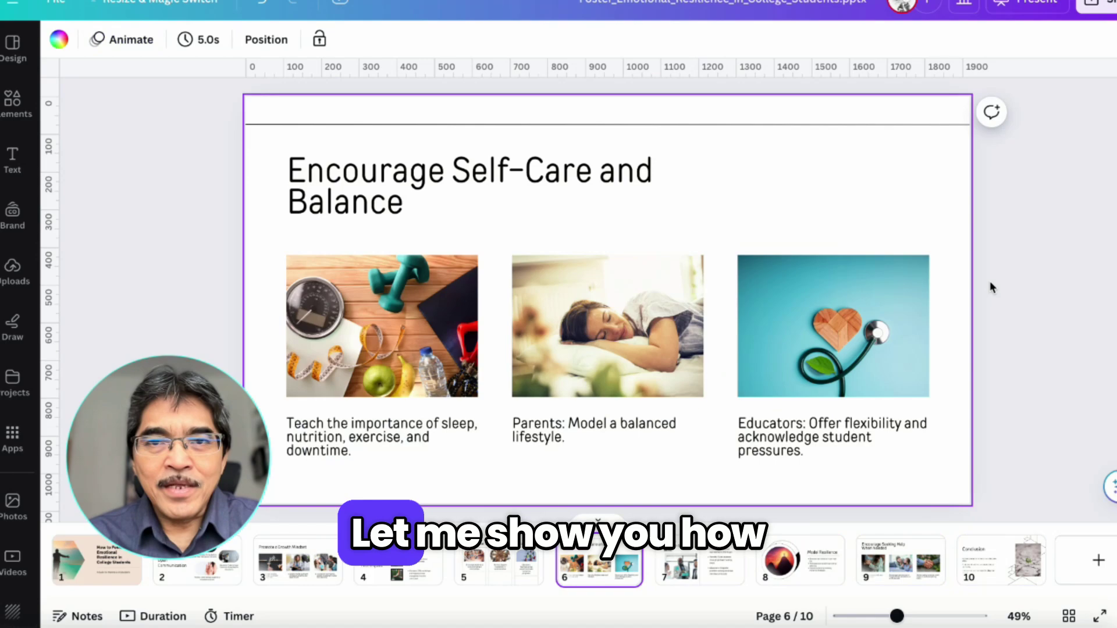
key("Up")
key("Up")
key("Up")
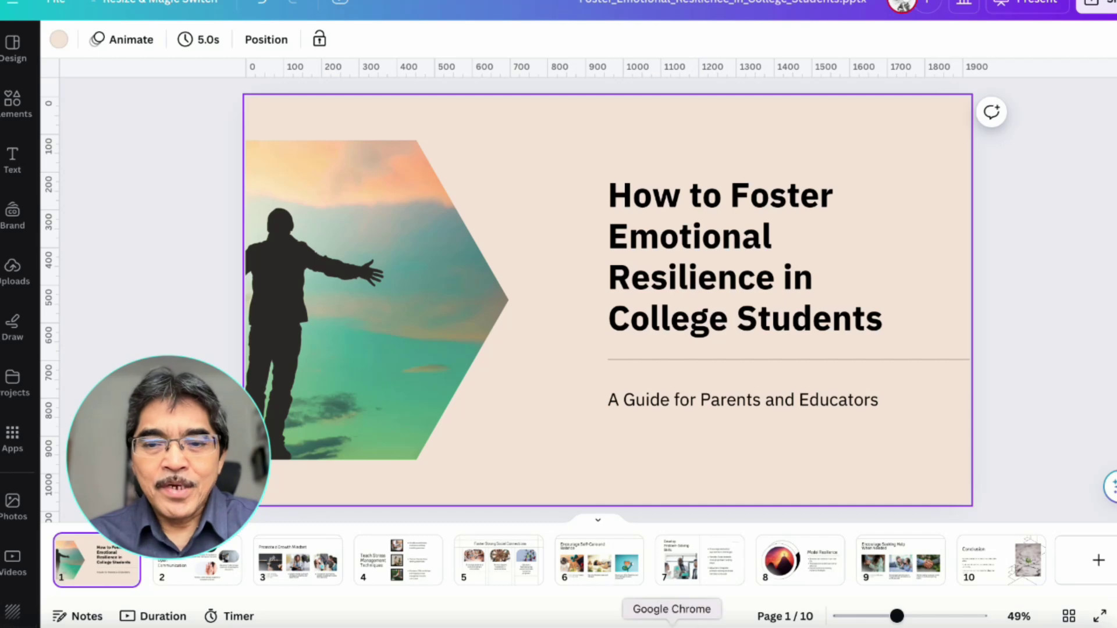
left_click(672, 625)
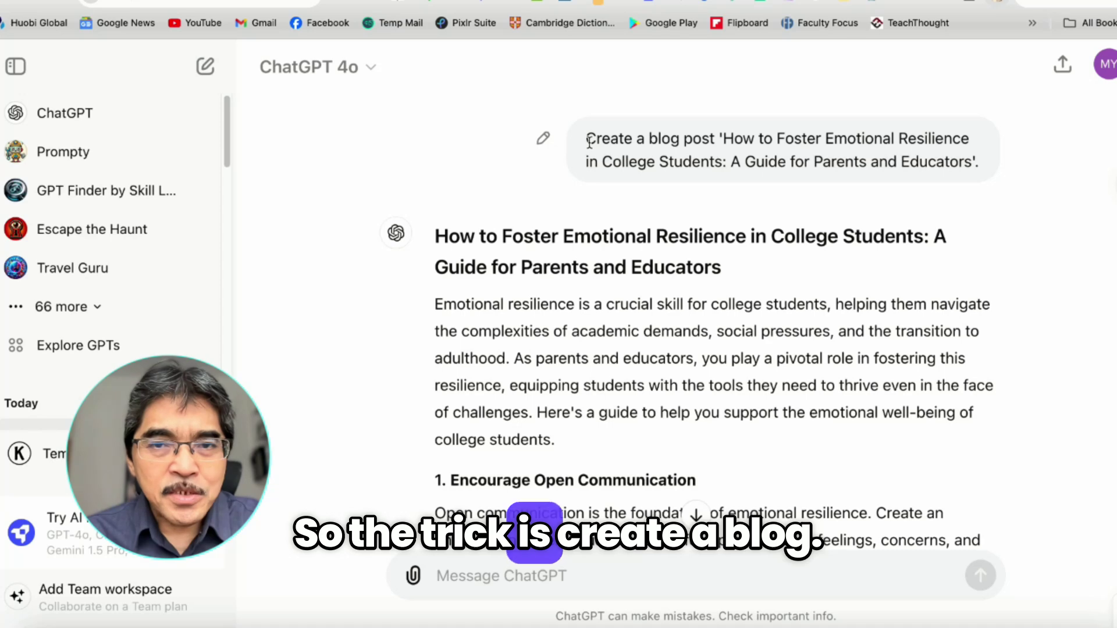
- Highlight parts of the blog prompt, including its title and the Guide for Parents and Educators subtitle
left_click_drag(588, 139, 707, 142)
left_click(708, 143)
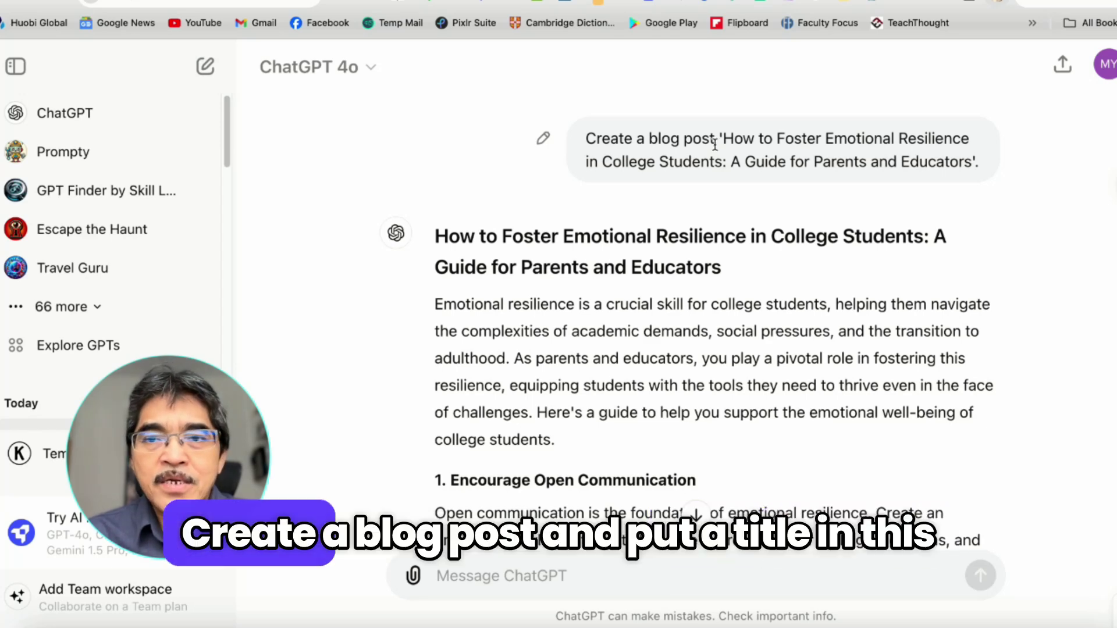
left_click_drag(722, 142, 728, 165)
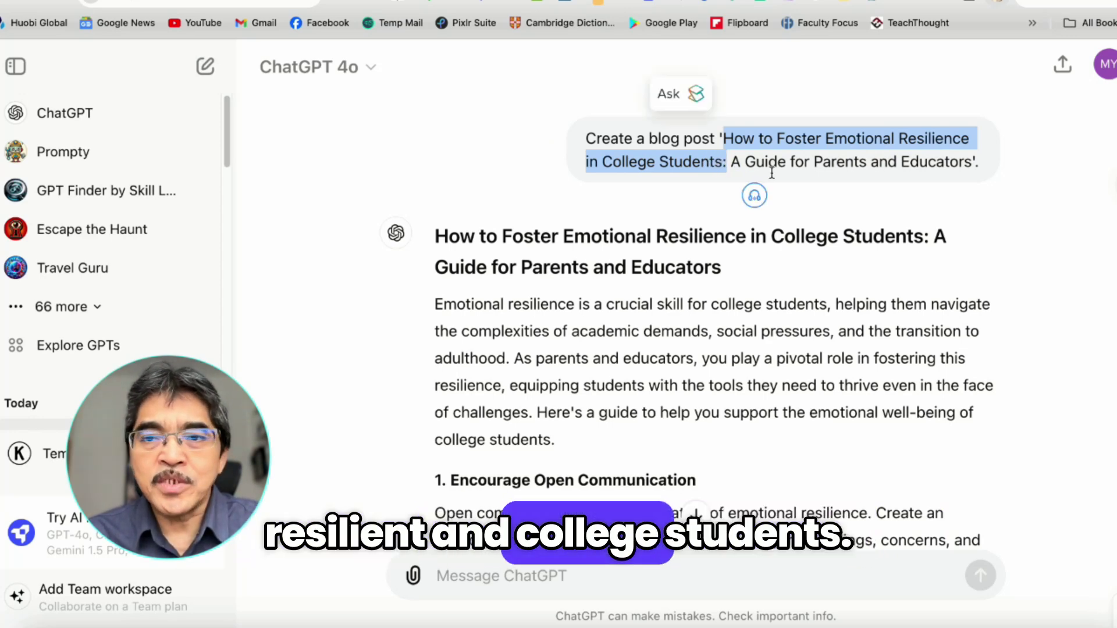
left_click(792, 173)
left_click_drag(975, 163, 586, 140)
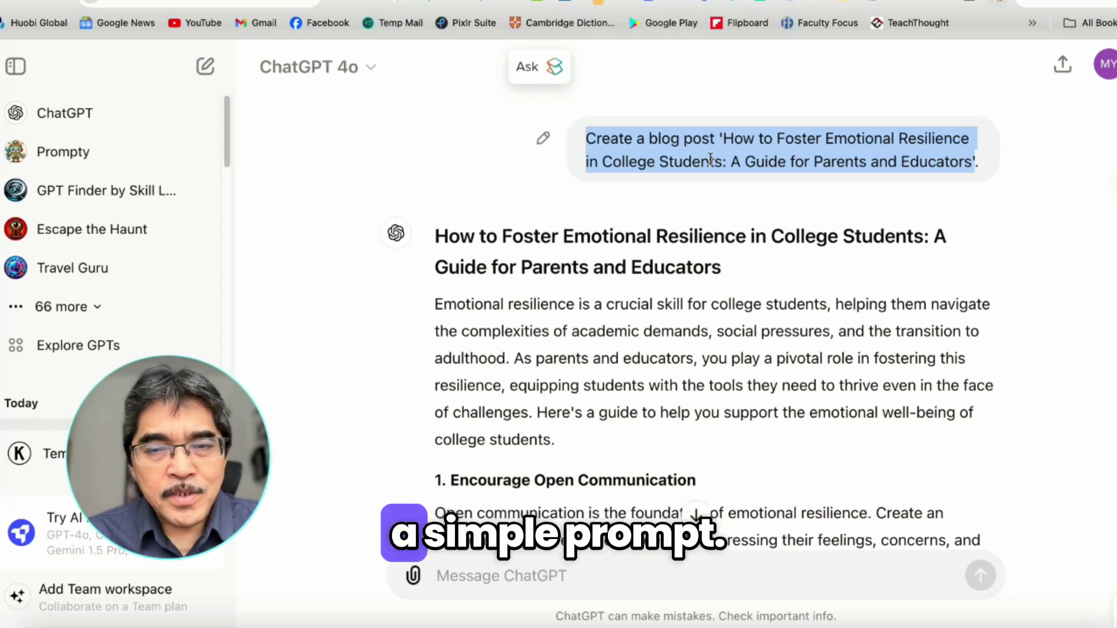
left_click(742, 153)
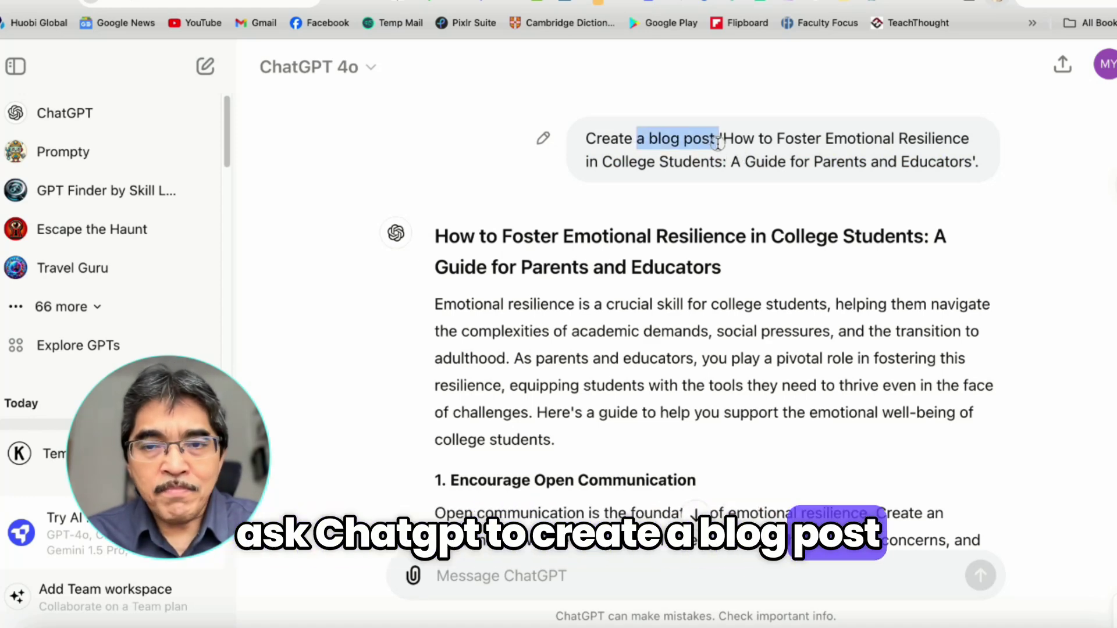
left_click_drag(719, 143, 716, 144)
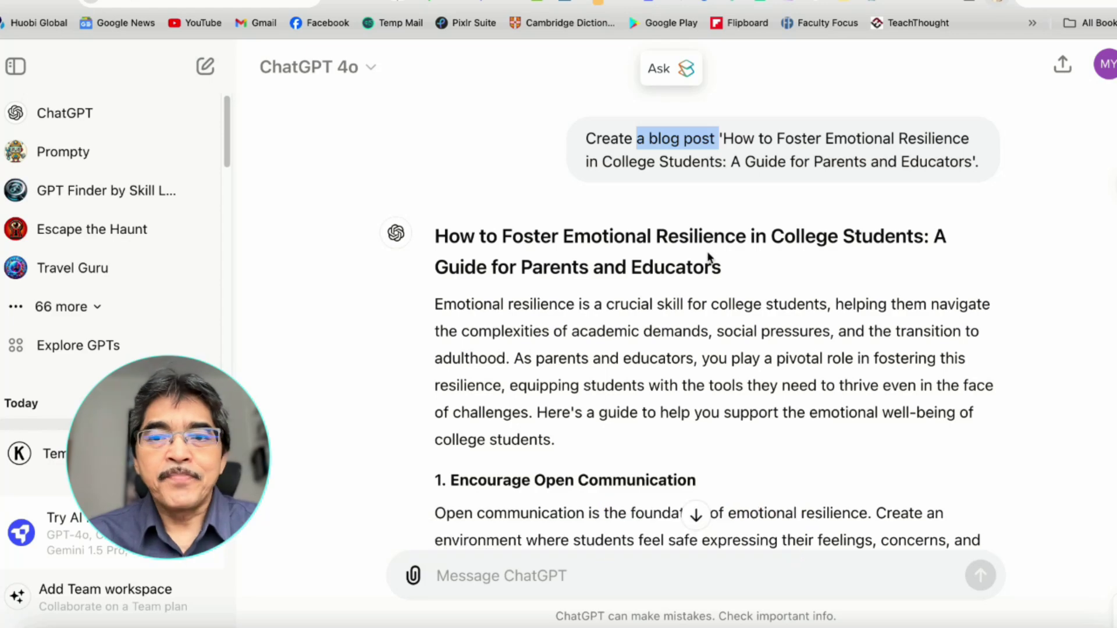
- Scroll through the generated blog post down to the PPT conversion request and its download link
scroll(709, 255, "down", 2)
scroll(664, 242, "down", 10)
scroll(739, 258, "down", 10)
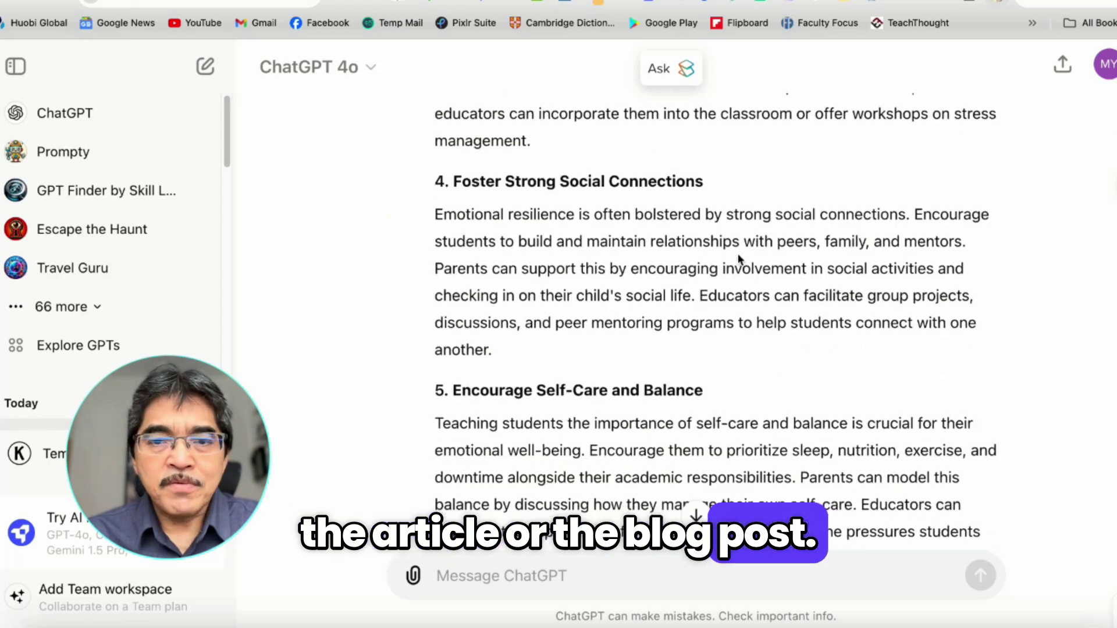
scroll(739, 258, "down", 9)
scroll(738, 258, "down", 10)
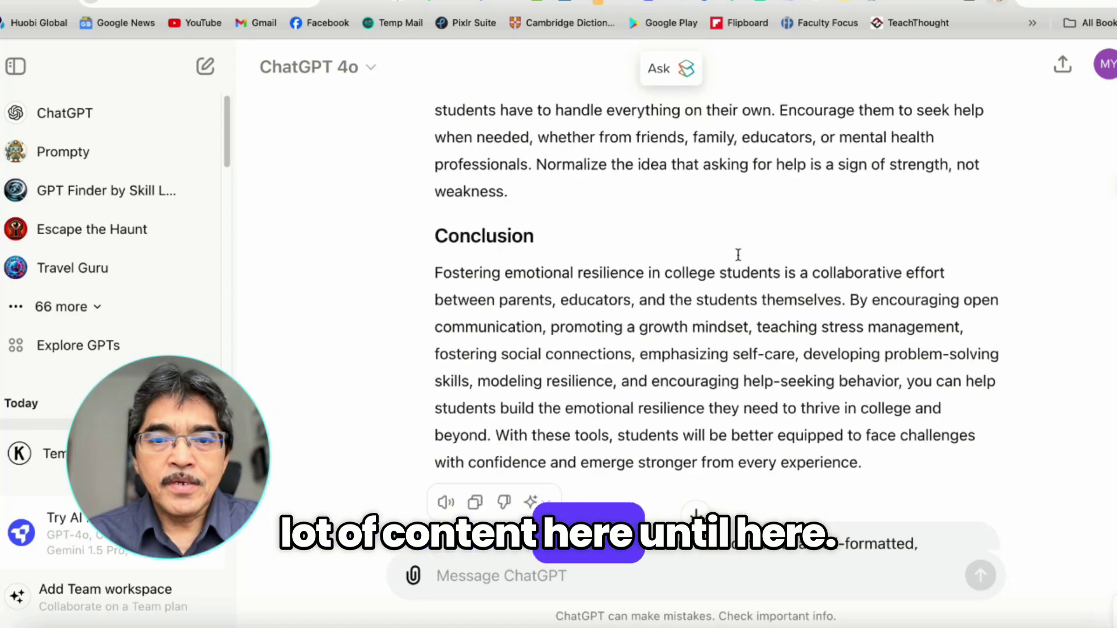
scroll(738, 255, "down", 1)
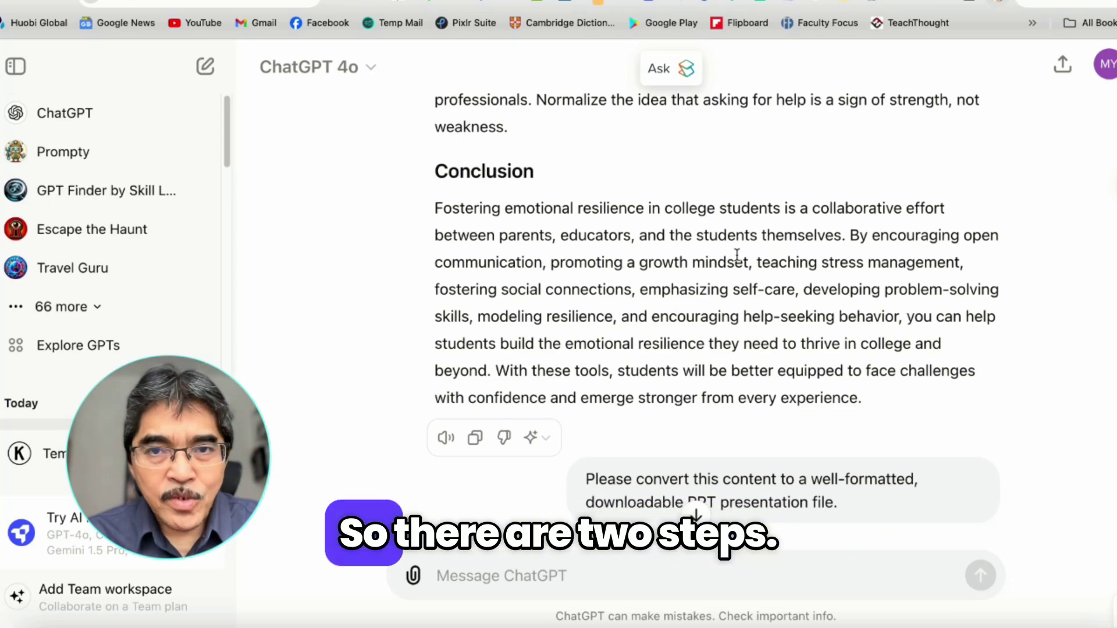
scroll(739, 256, "up", 20)
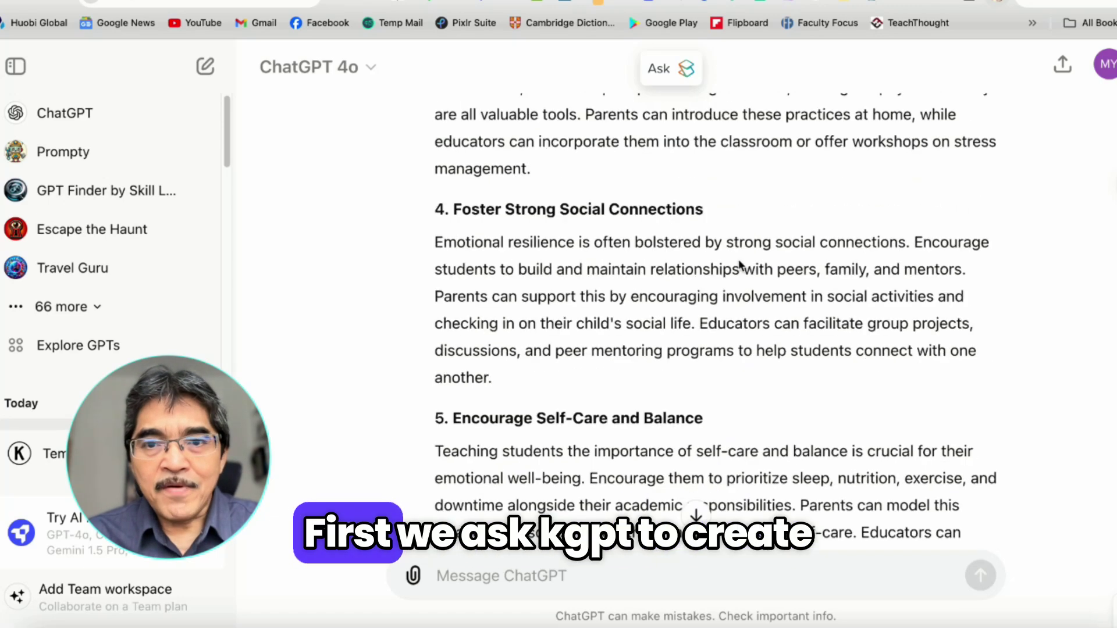
scroll(736, 263, "up", 2)
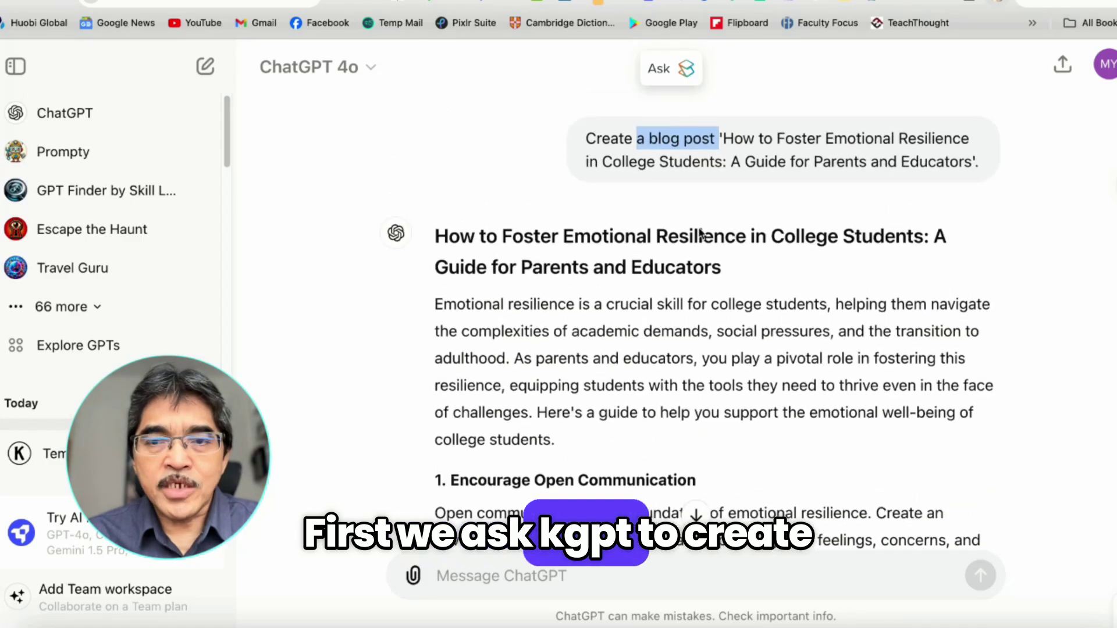
scroll(770, 259, "down", 7)
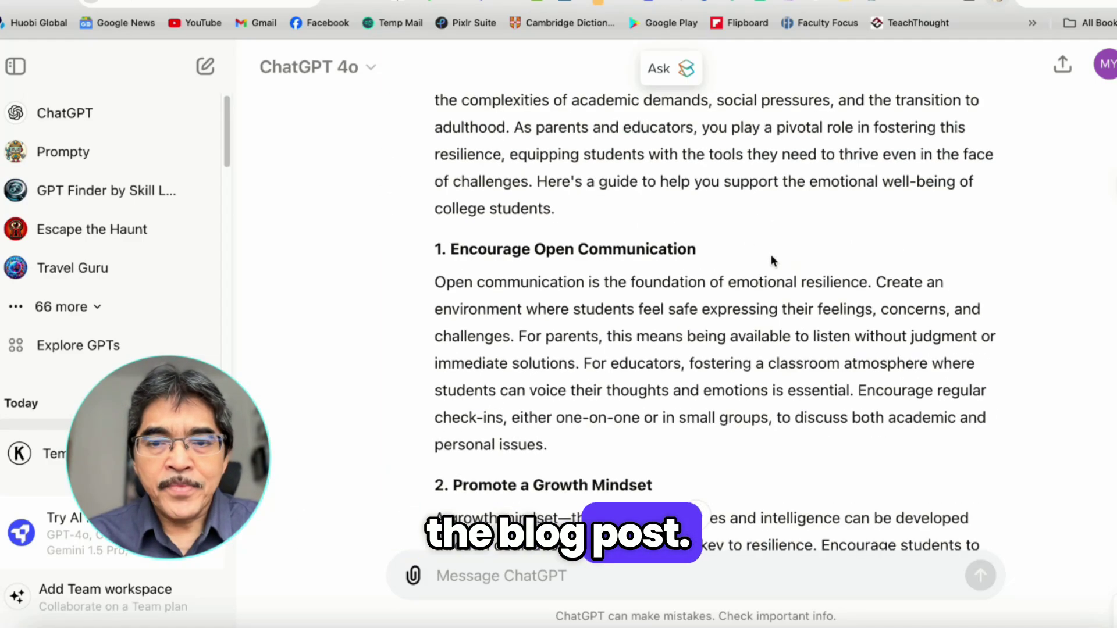
scroll(771, 260, "down", 15)
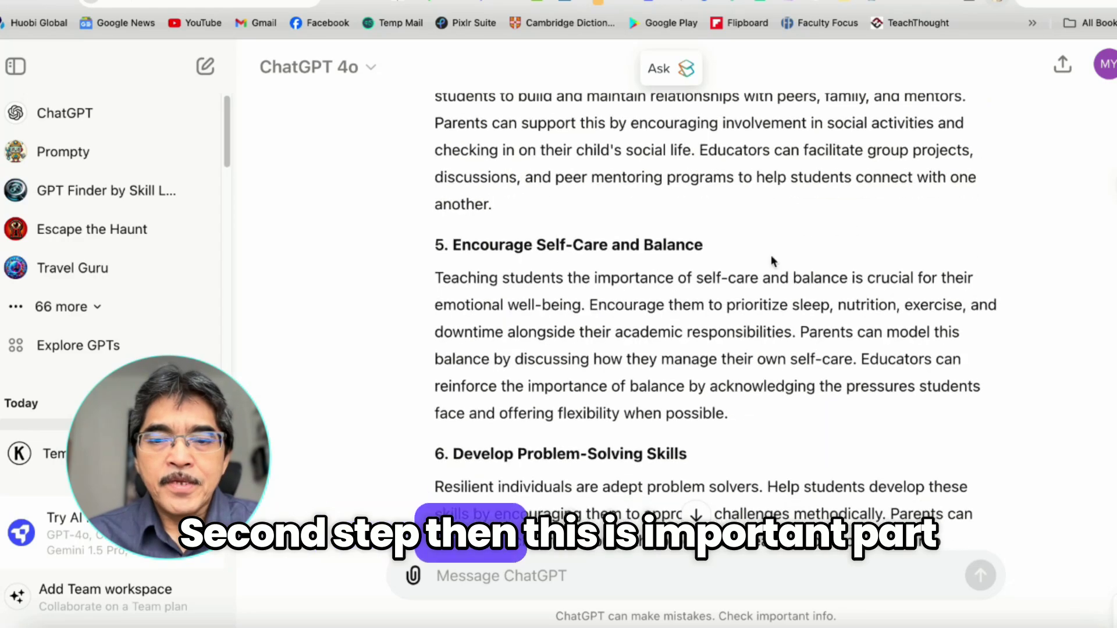
scroll(772, 259, "down", 15)
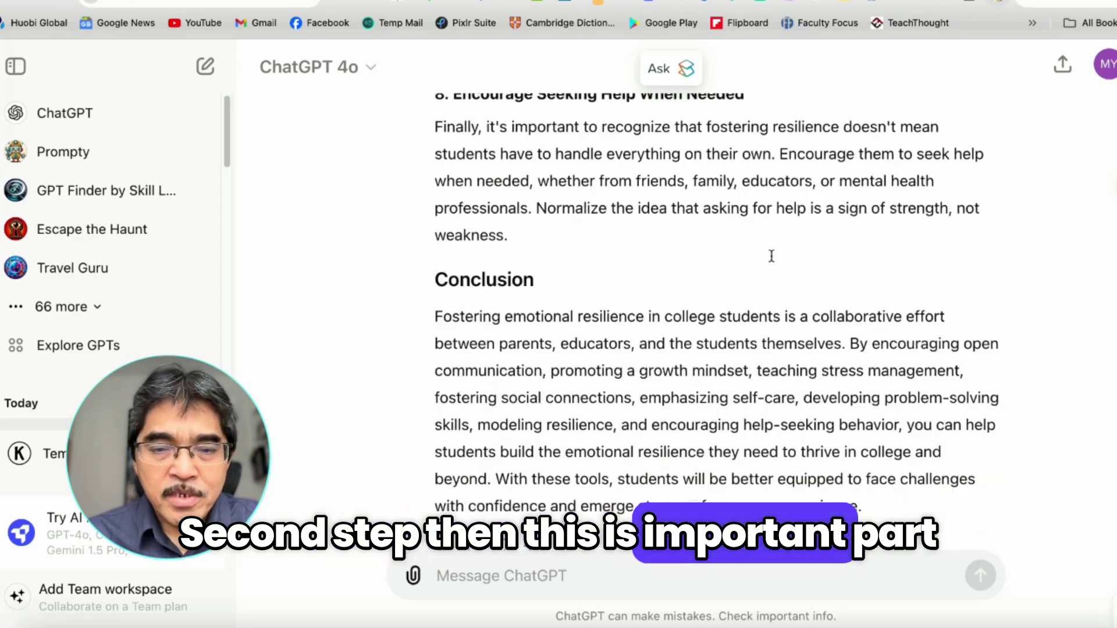
scroll(772, 257, "down", 2)
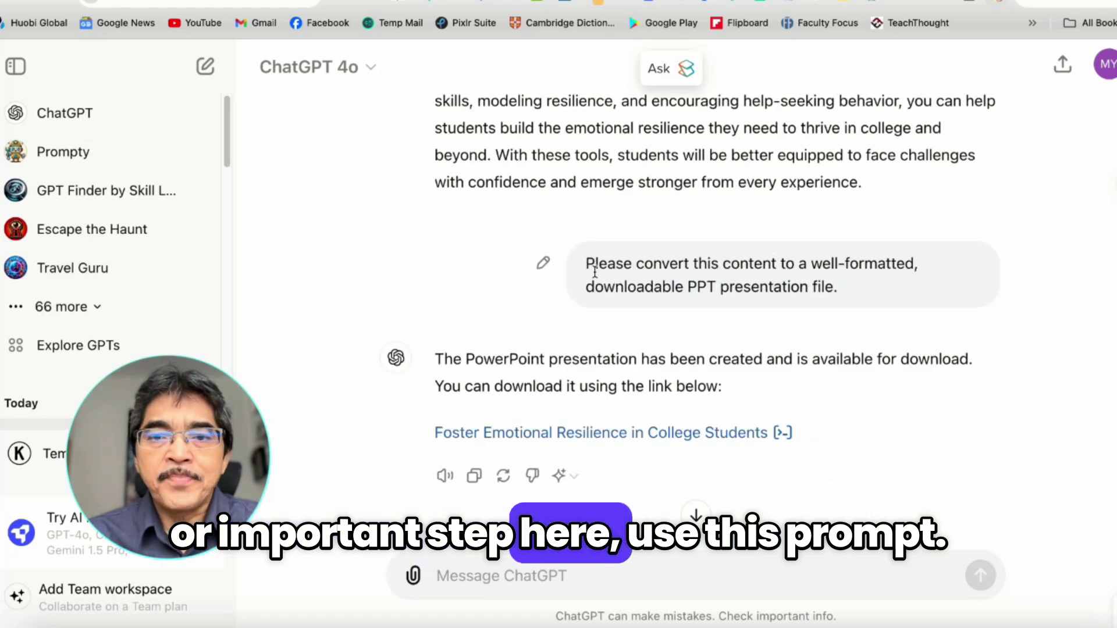
left_click_drag(586, 266, 860, 291)
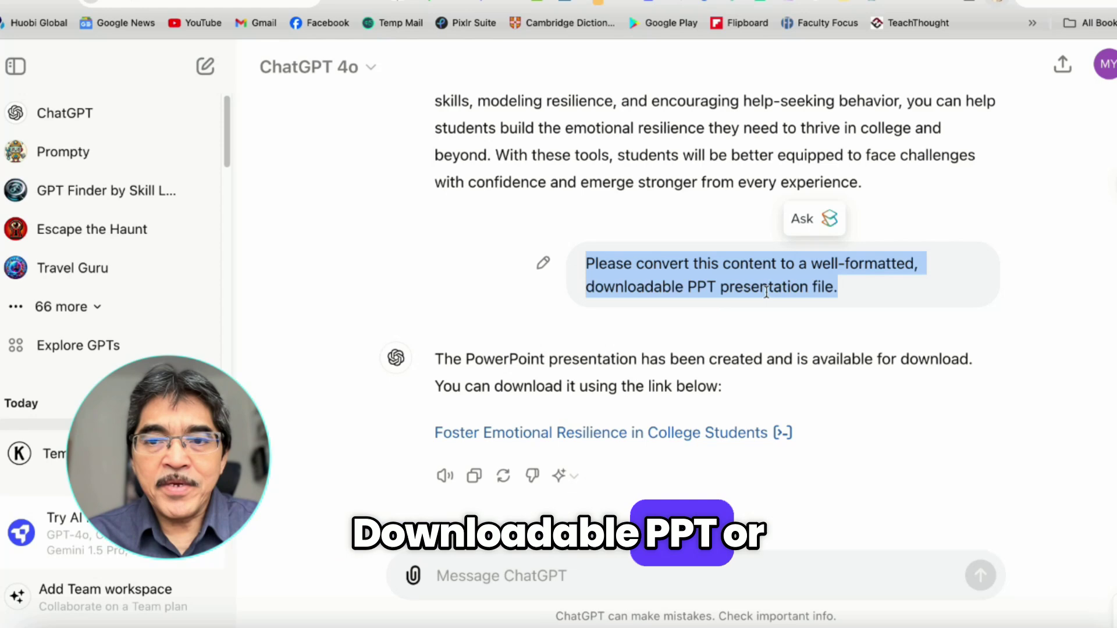
left_click(841, 295)
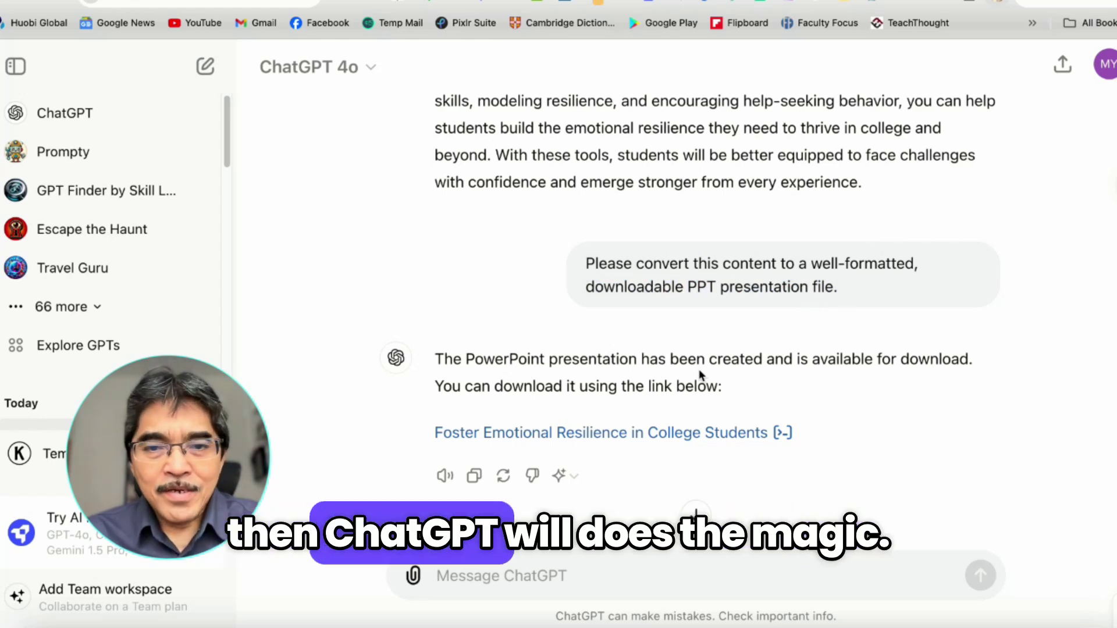
scroll(693, 372, "down", 1)
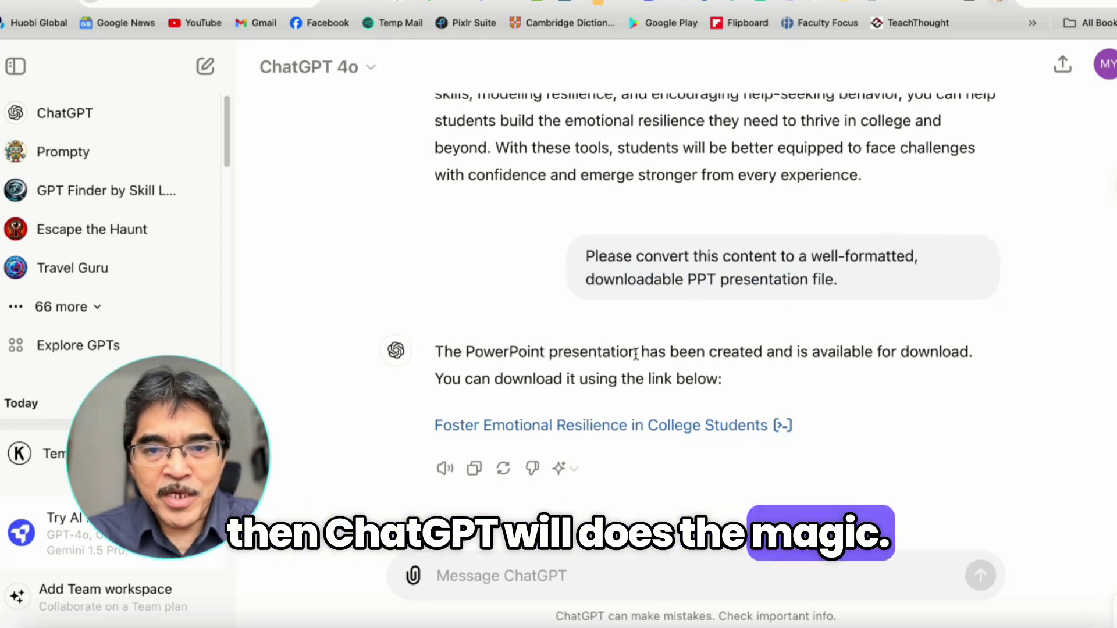
scroll(559, 360, "down", 1)
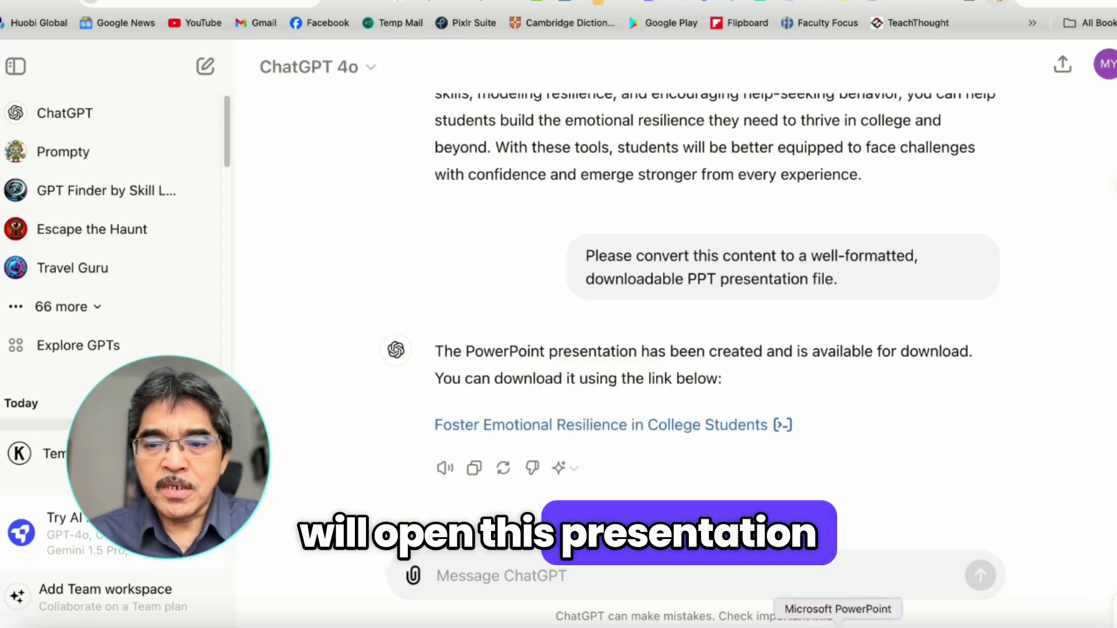
- Open the downloaded resilience deck in PowerPoint and view slides 2 through 4
left_click(838, 622)
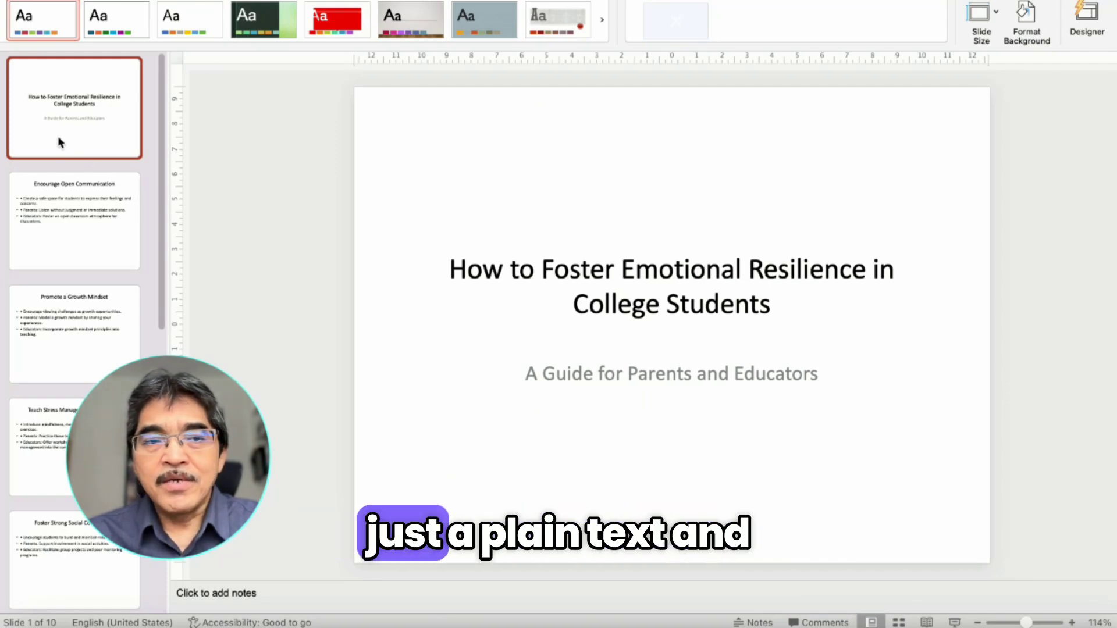
left_click(87, 233)
left_click(75, 342)
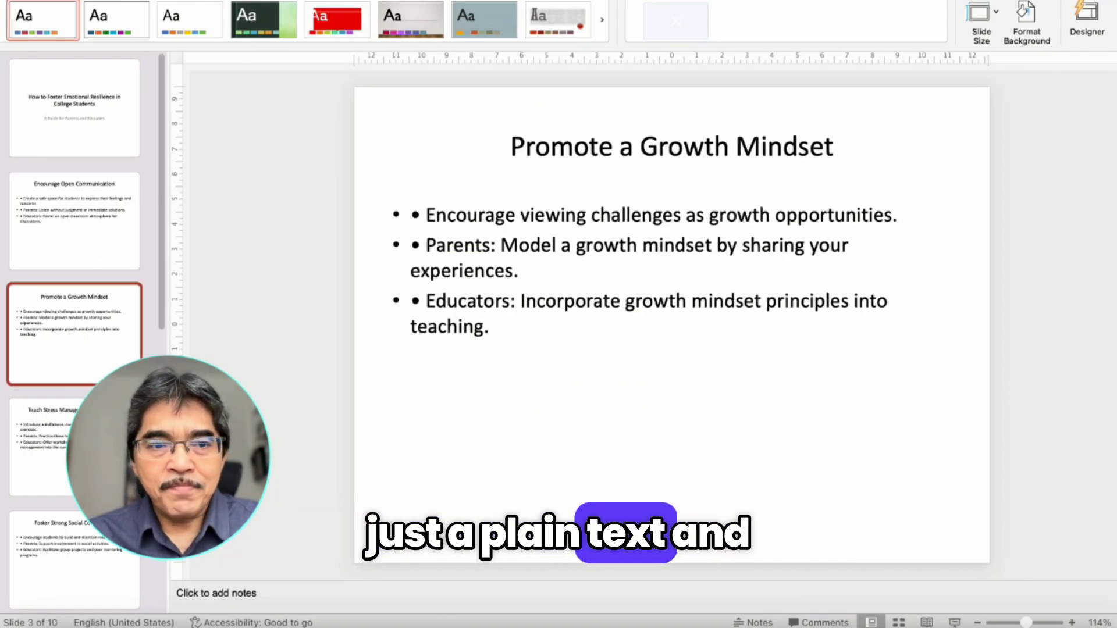
left_click(73, 419)
scroll(73, 349, "down", 3)
scroll(74, 326, "down", 5)
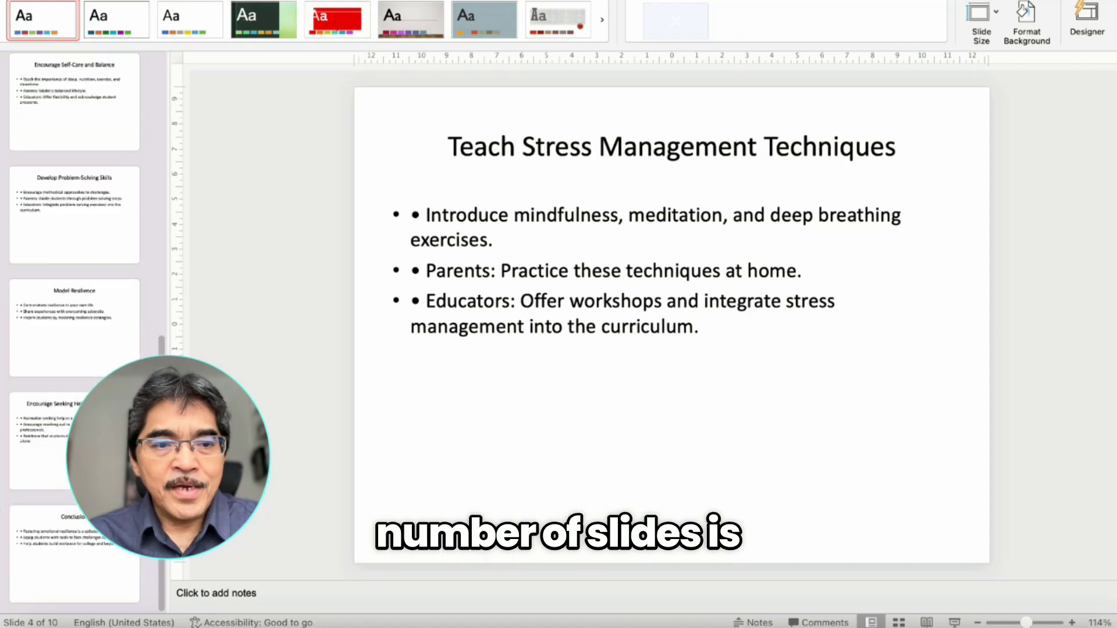
- View the Conclusion slide, return to the title slide, and collapse the ribbon
left_click(83, 522)
scroll(75, 290, "up", 10)
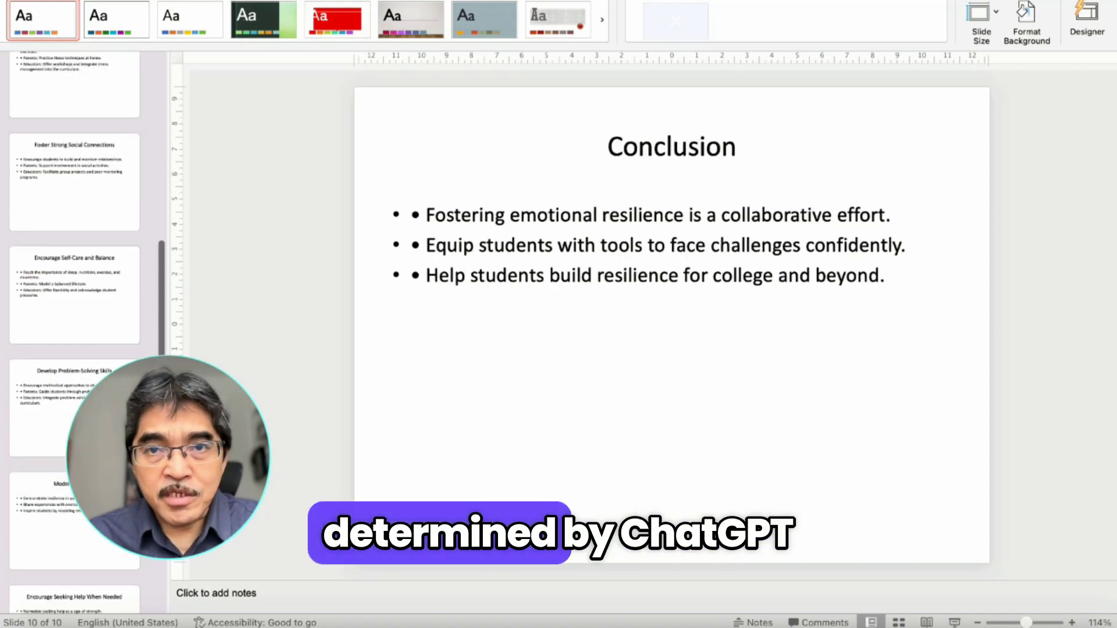
left_click(91, 110)
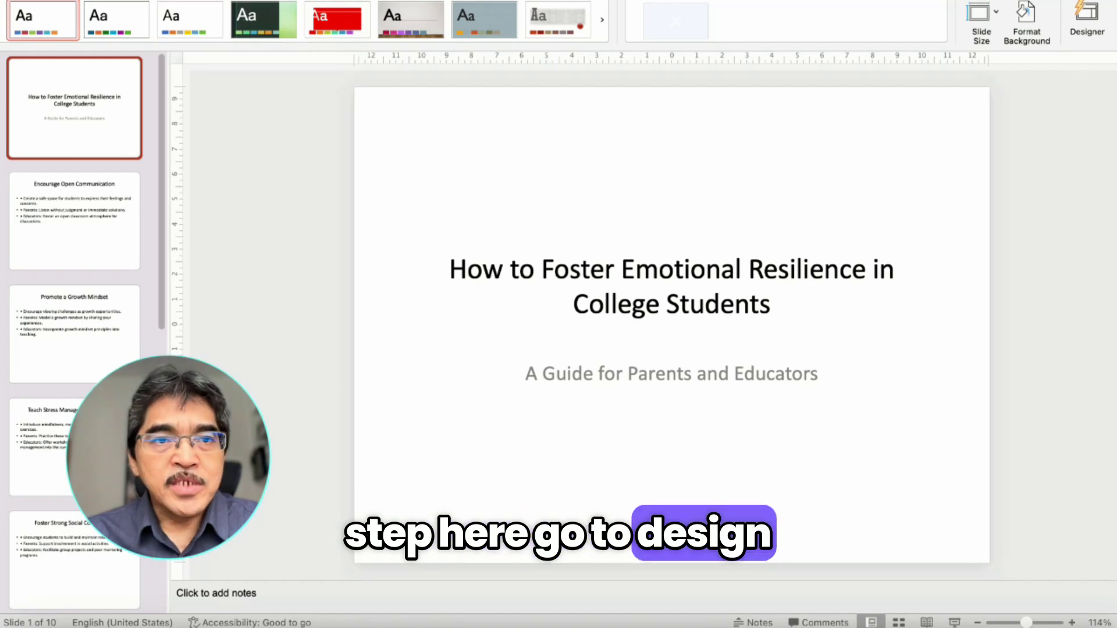
key("super+alt+r")
key("super+alt+r")
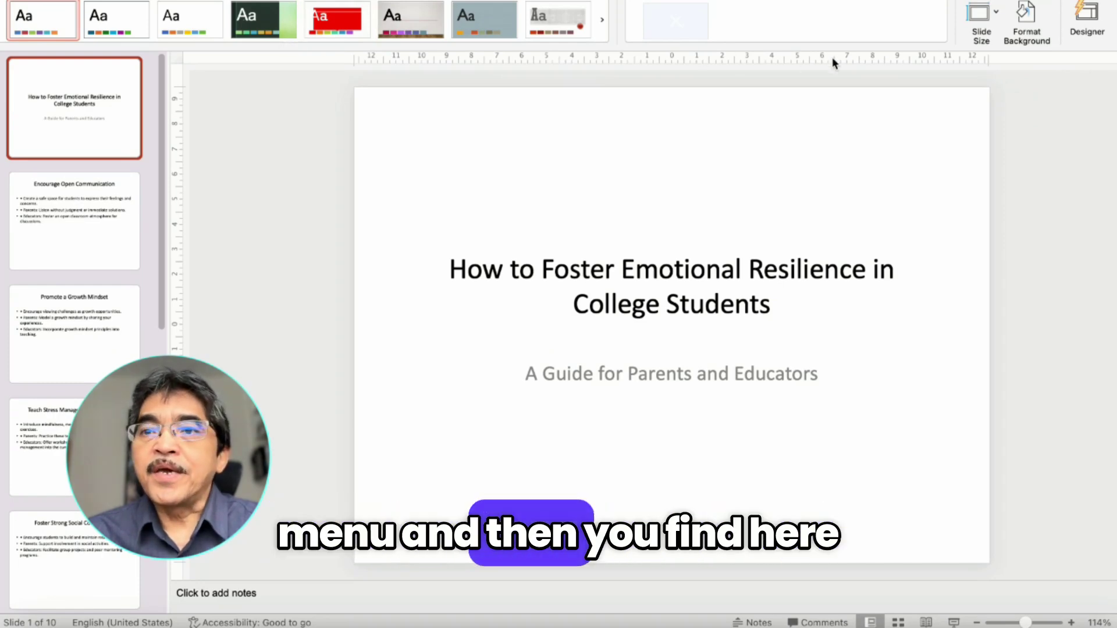
- Change the slide size to Widescreen (16:9), then switch to Canva's home page
left_click(996, 13)
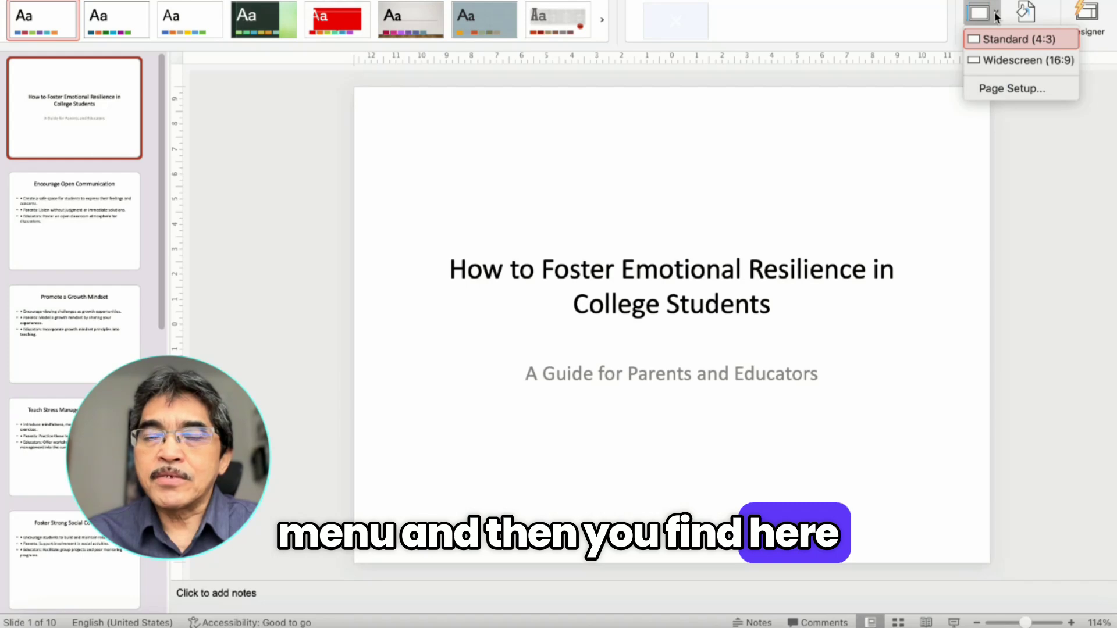
left_click(1018, 62)
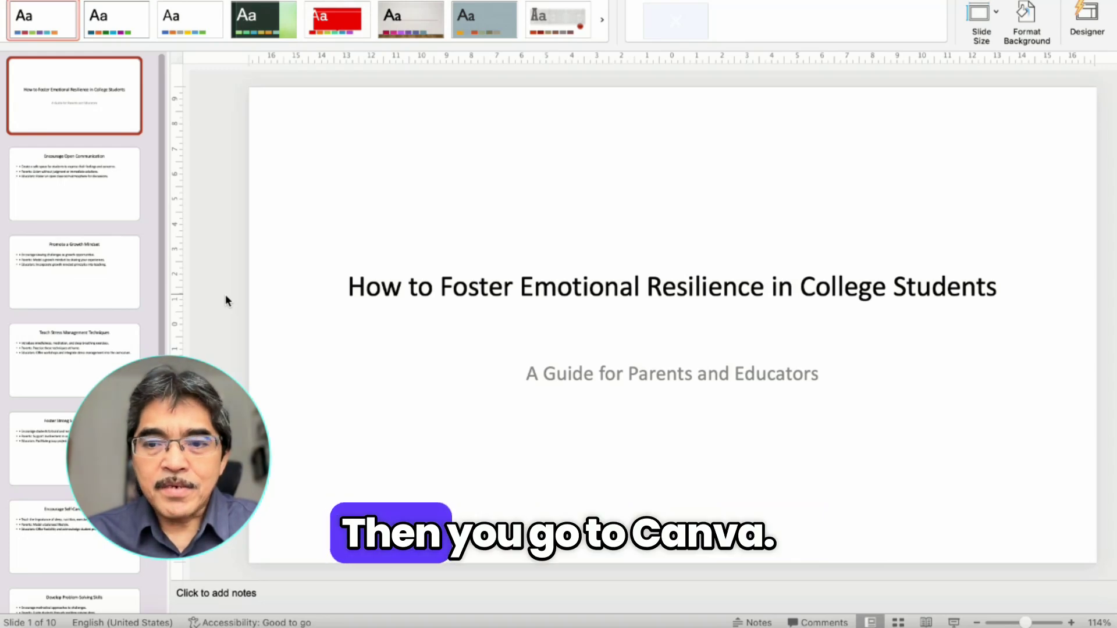
left_click(950, 626)
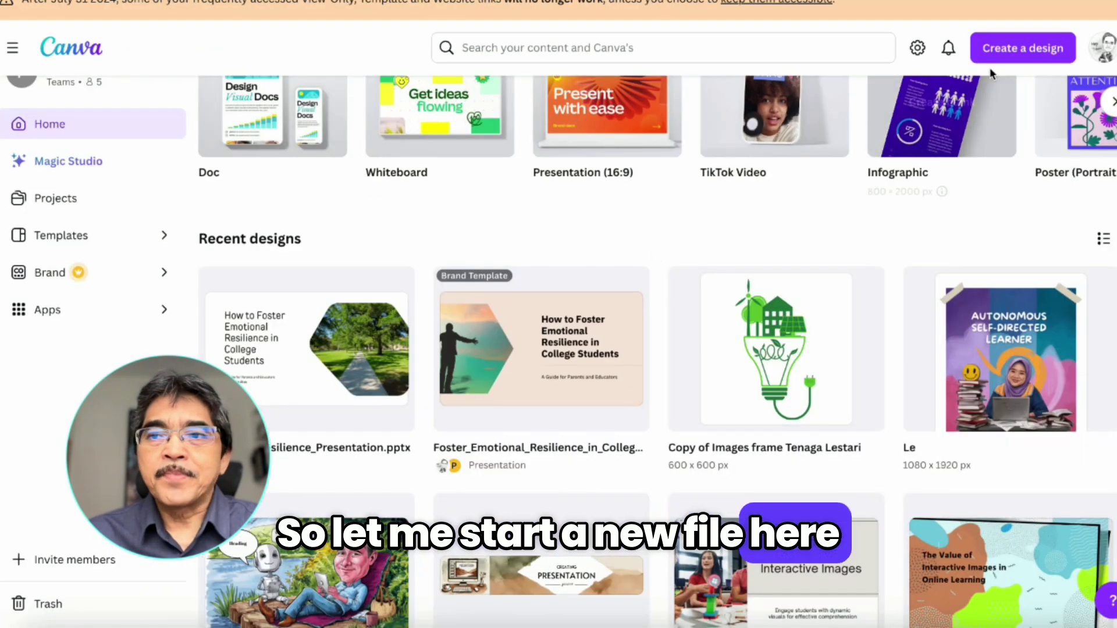
- Import Foster_Emotional_Resilience_in_College_Students2.pptx from Downloads and open it in Canva's editor
left_click(1019, 50)
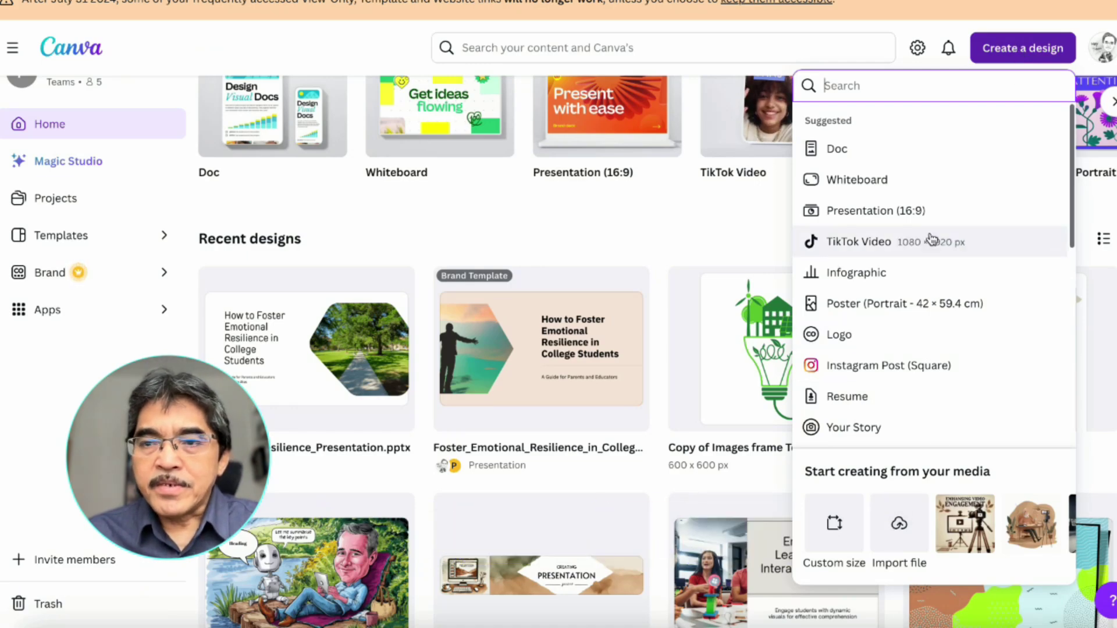
left_click(901, 531)
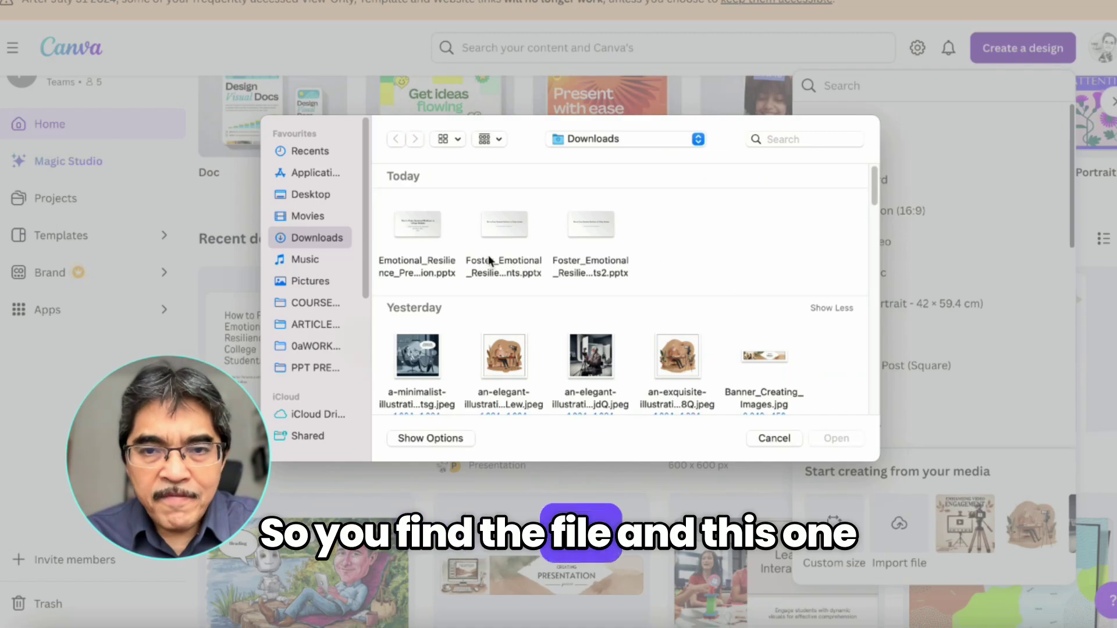
double_click(591, 227)
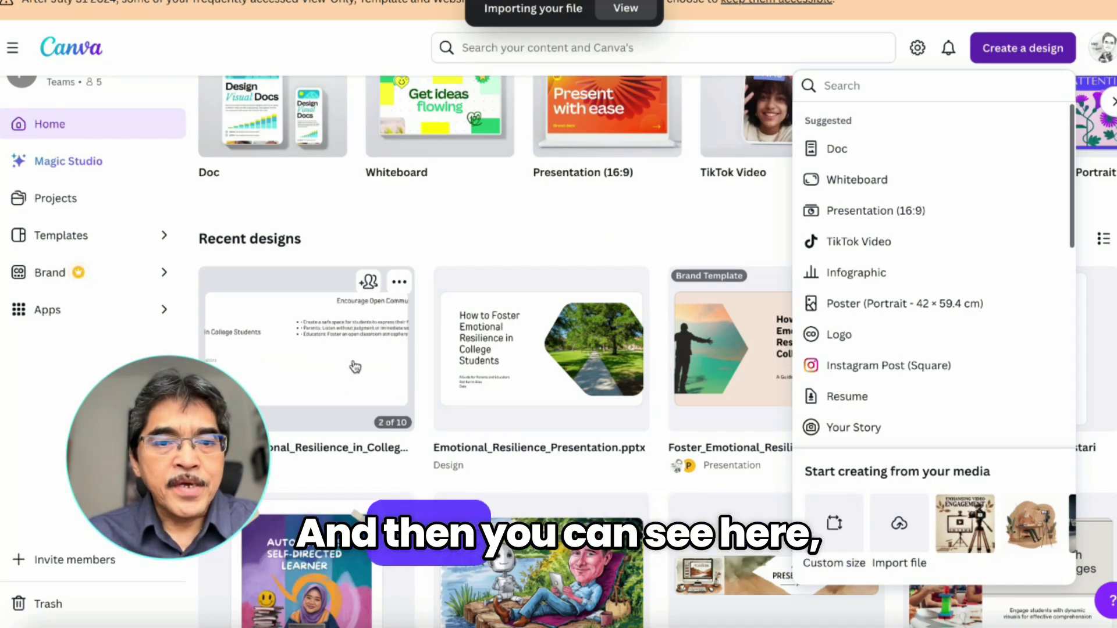
left_click(305, 345)
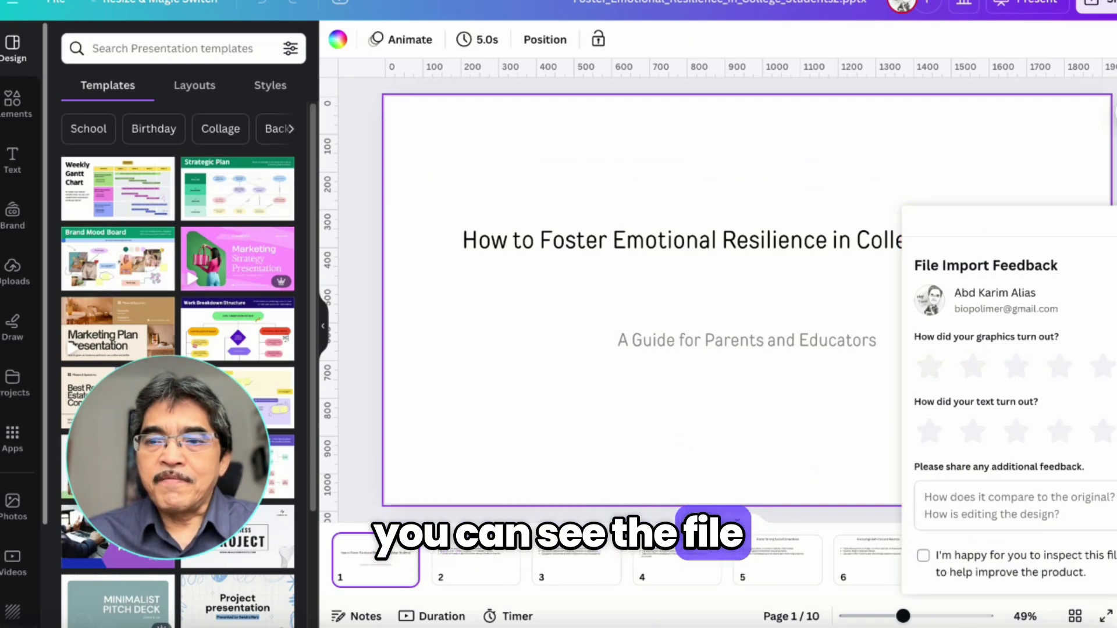
- Close the File Import Feedback panel and step through the plain slides, returning to page 1
left_click(489, 581)
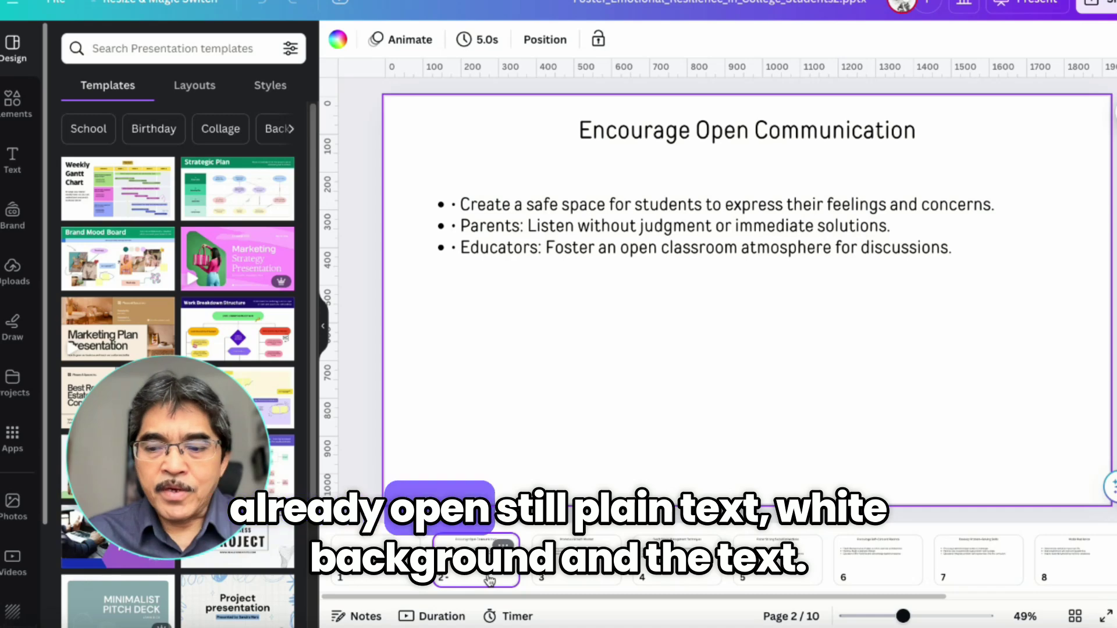
key("Right")
key("Right")
key("Right")
key("Right")
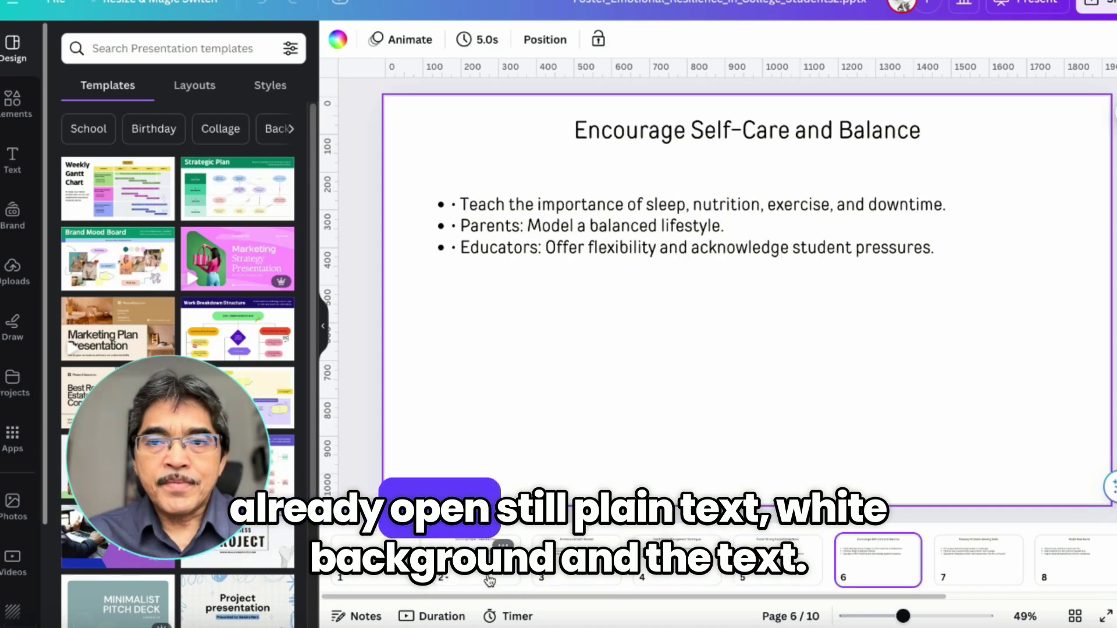
key("Right")
key("Right")
key("Right")
key("Right")
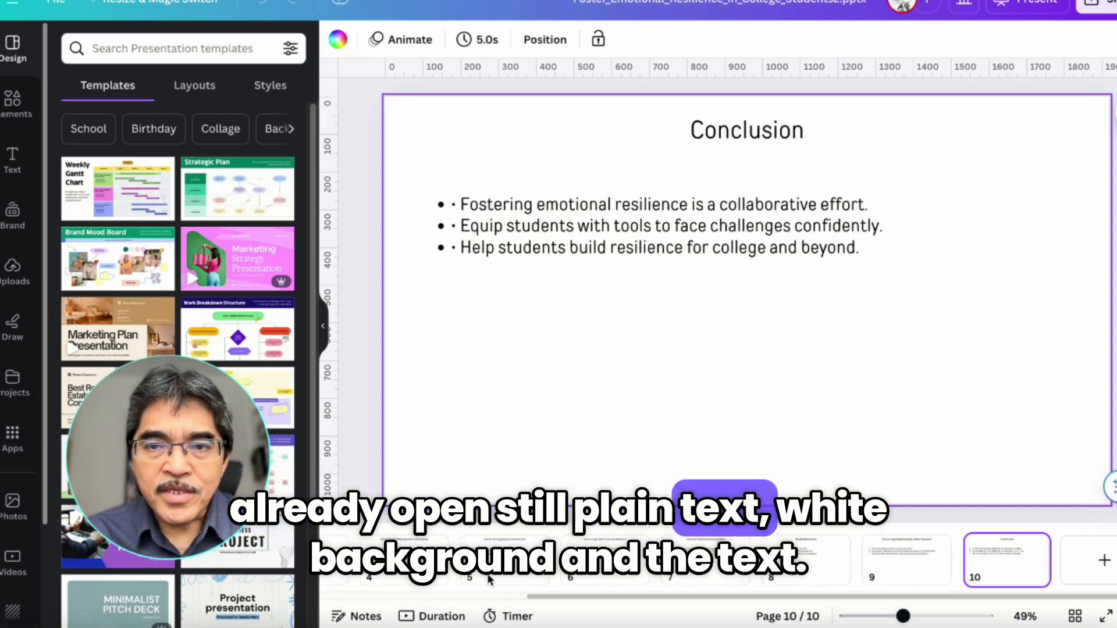
key("Left")
key("Left")
key("Left")
key("Left")
key("Left")
key("Left")
key("Left")
key("Left")
key("Left")
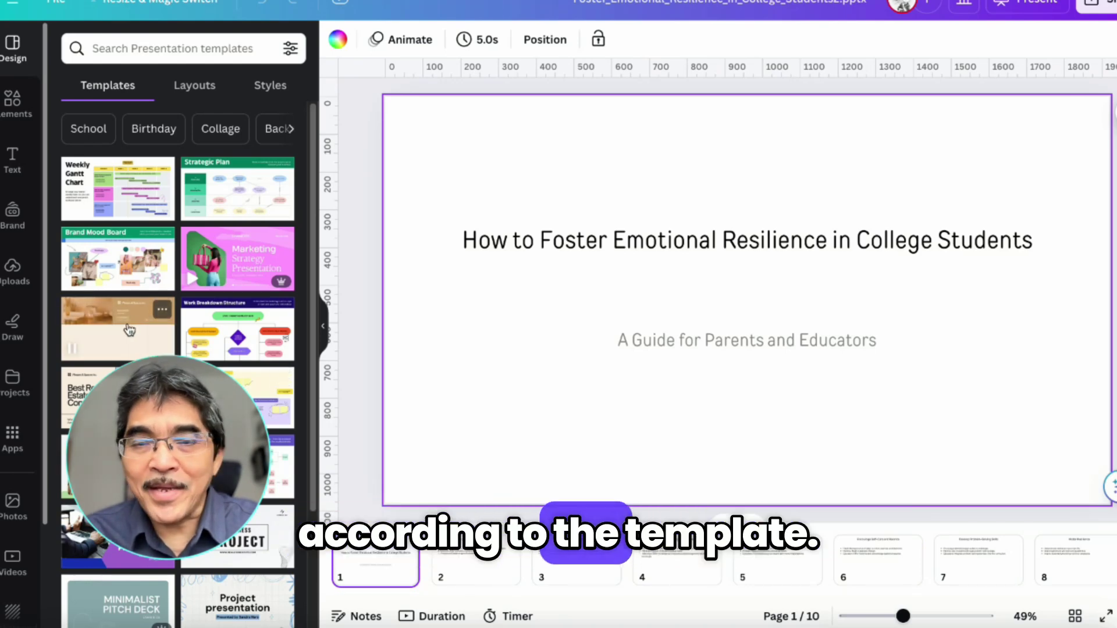
- Open Design > Layouts and scroll through the suggestions for a title-slide photo layout
left_click(196, 87)
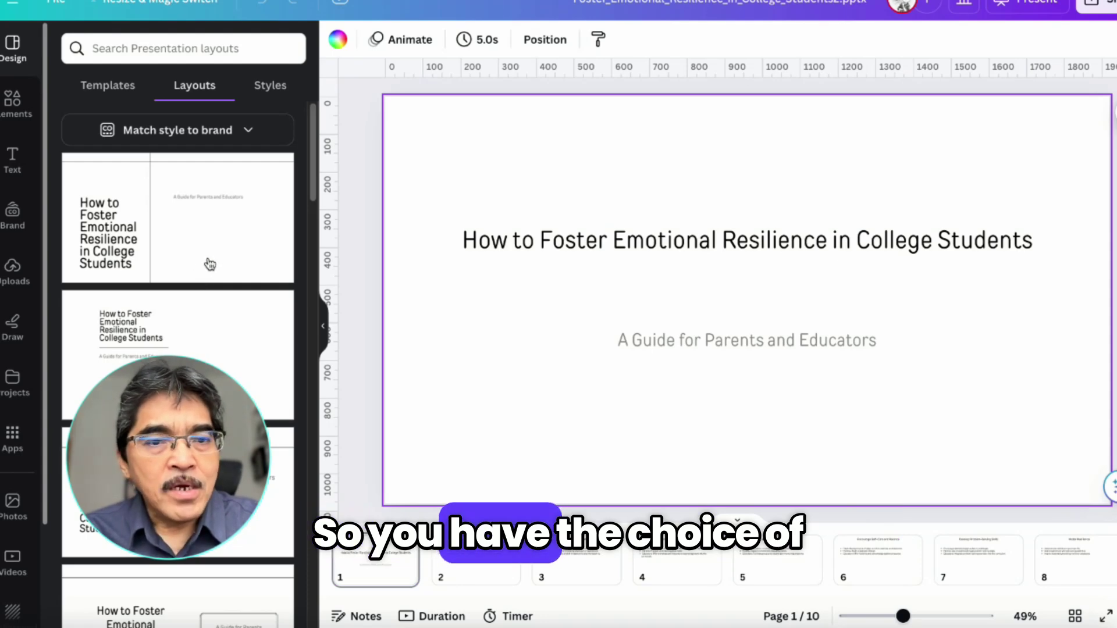
scroll(210, 264, "down", 1)
scroll(210, 265, "down", 5)
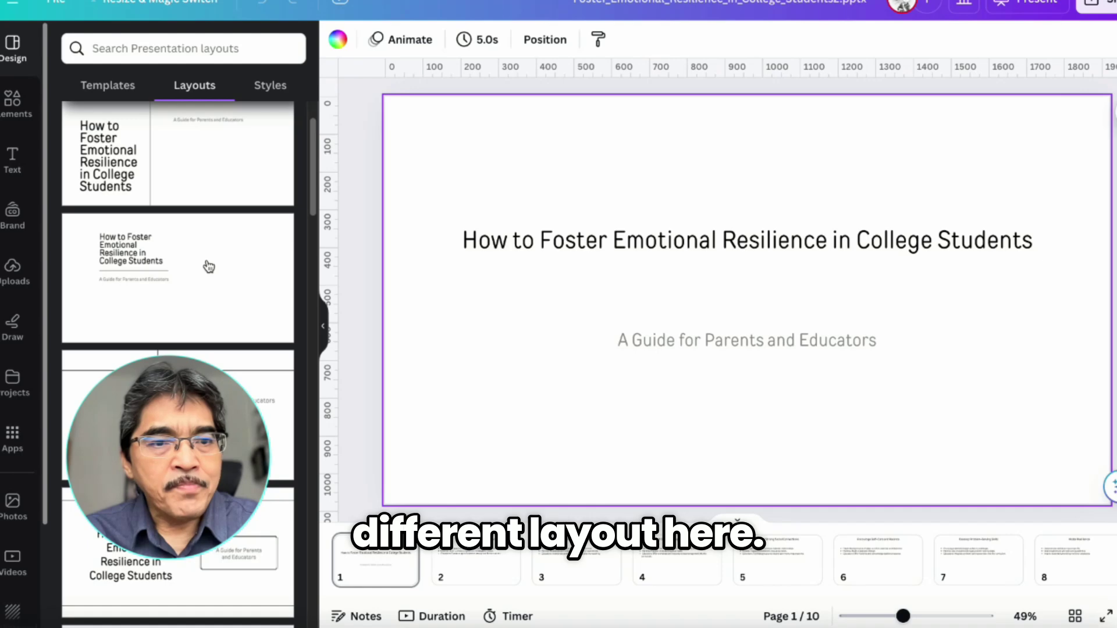
scroll(206, 268, "down", 8)
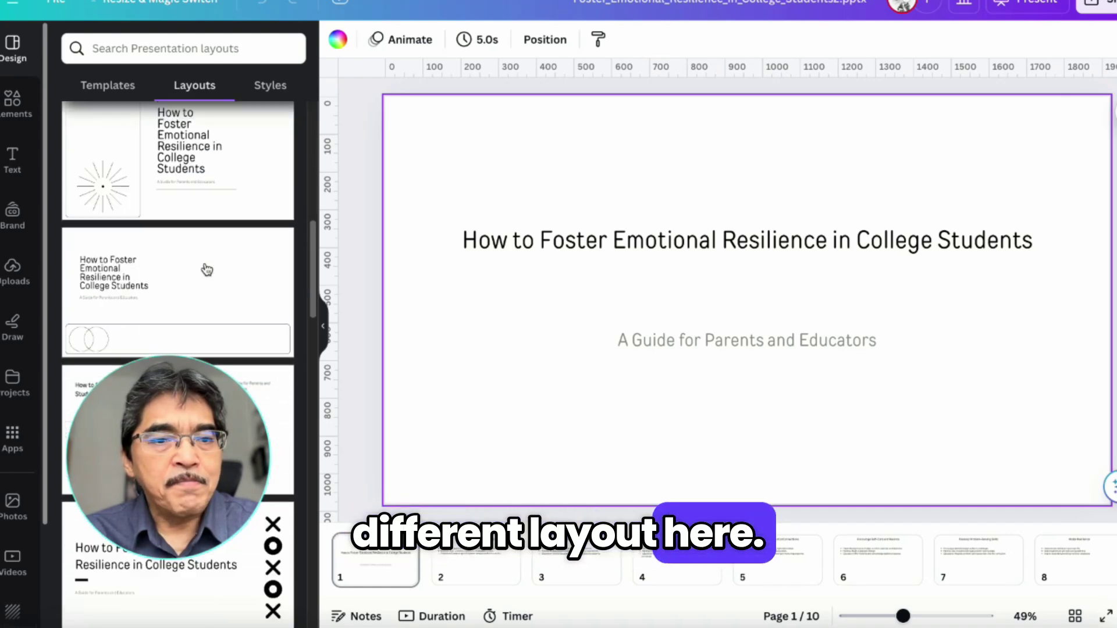
scroll(207, 269, "down", 8)
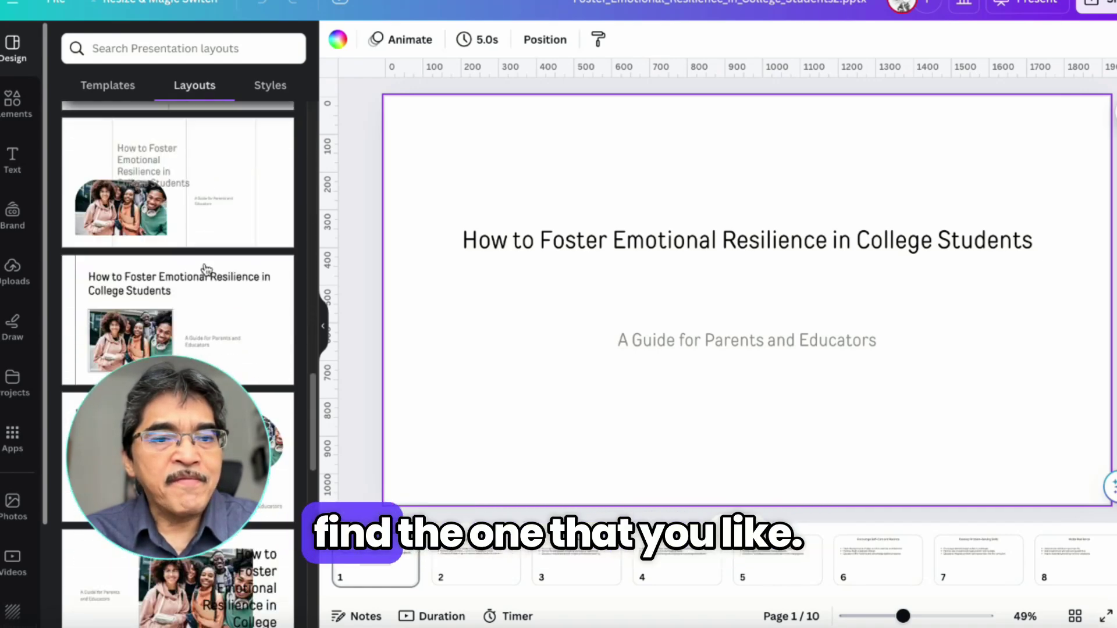
scroll(206, 268, "down", 8)
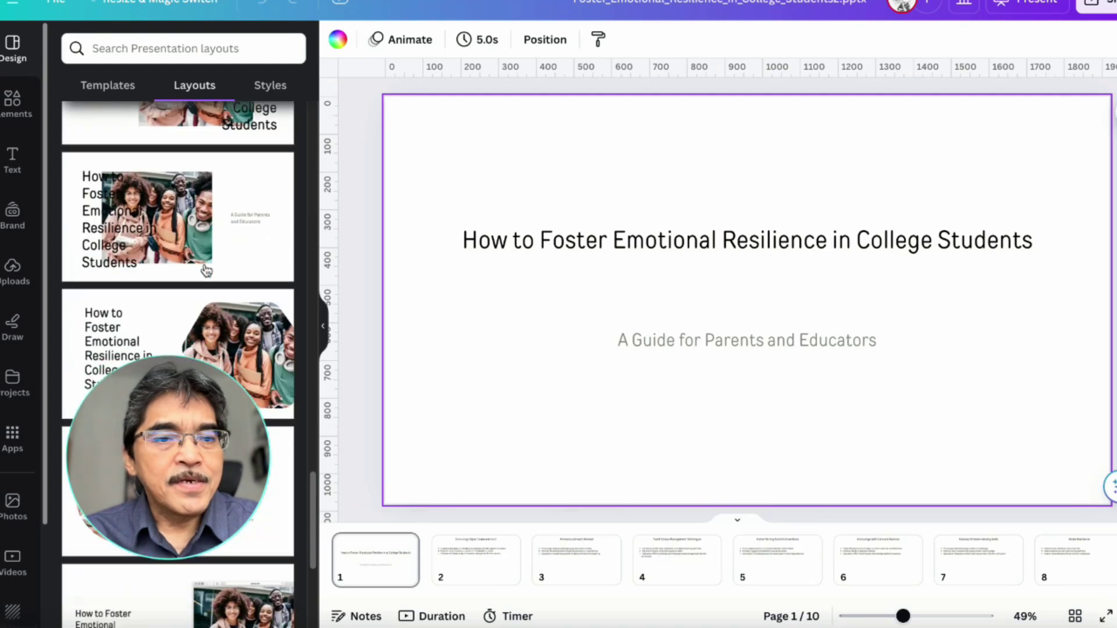
scroll(224, 370, "down", 5)
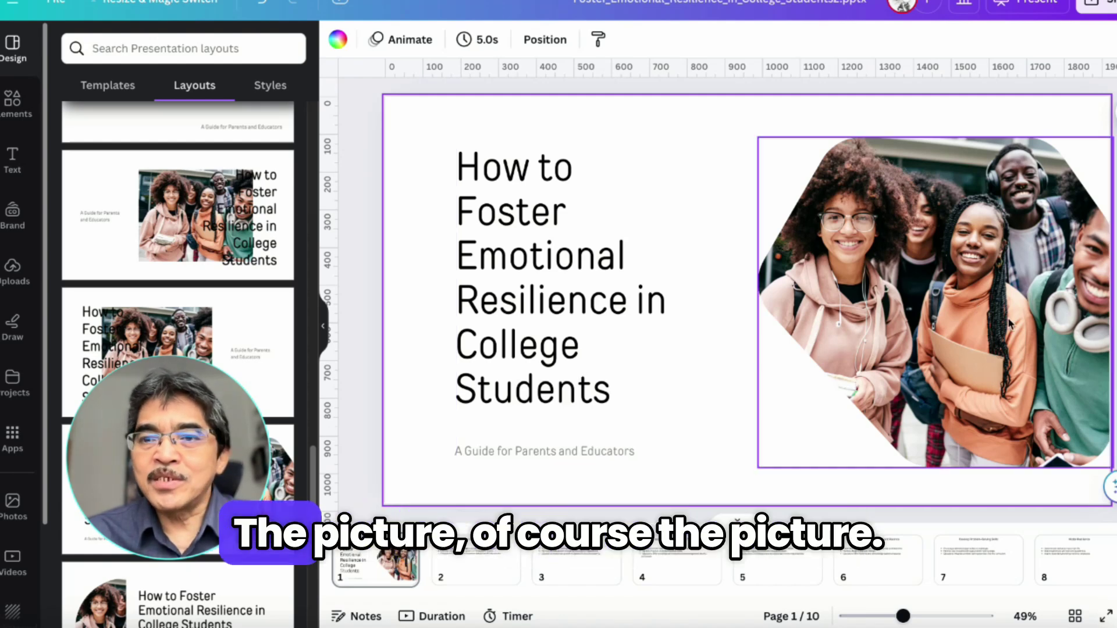
- Select the students photo, browse Photos, return to Layouts, and go to slide 2, Encourage Open Communication
left_click(937, 261)
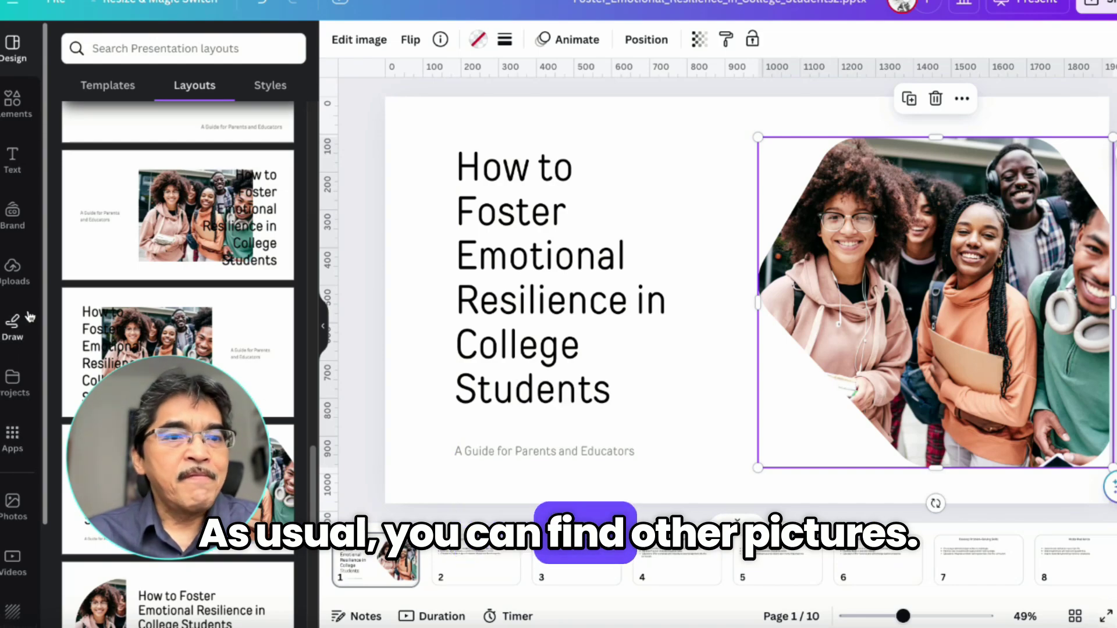
left_click(13, 505)
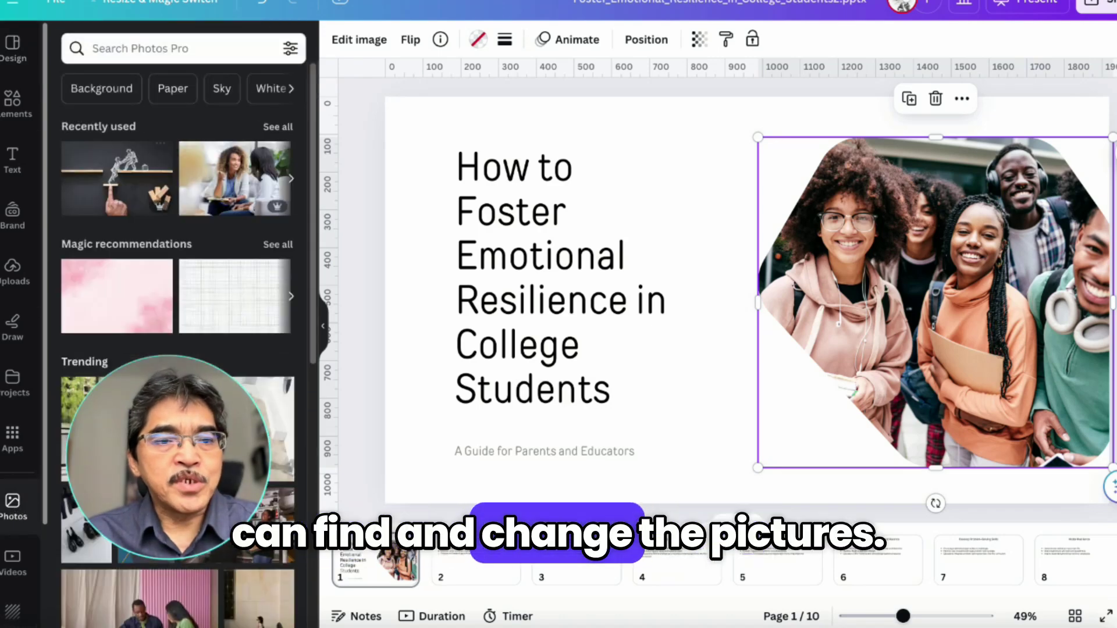
left_click(10, 50)
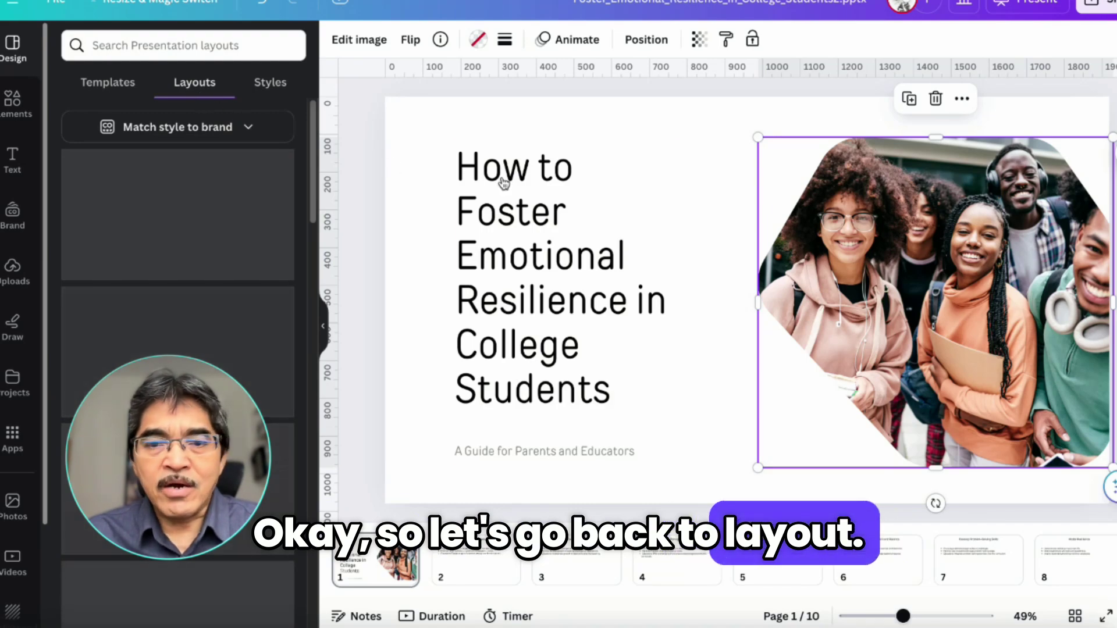
left_click(481, 573)
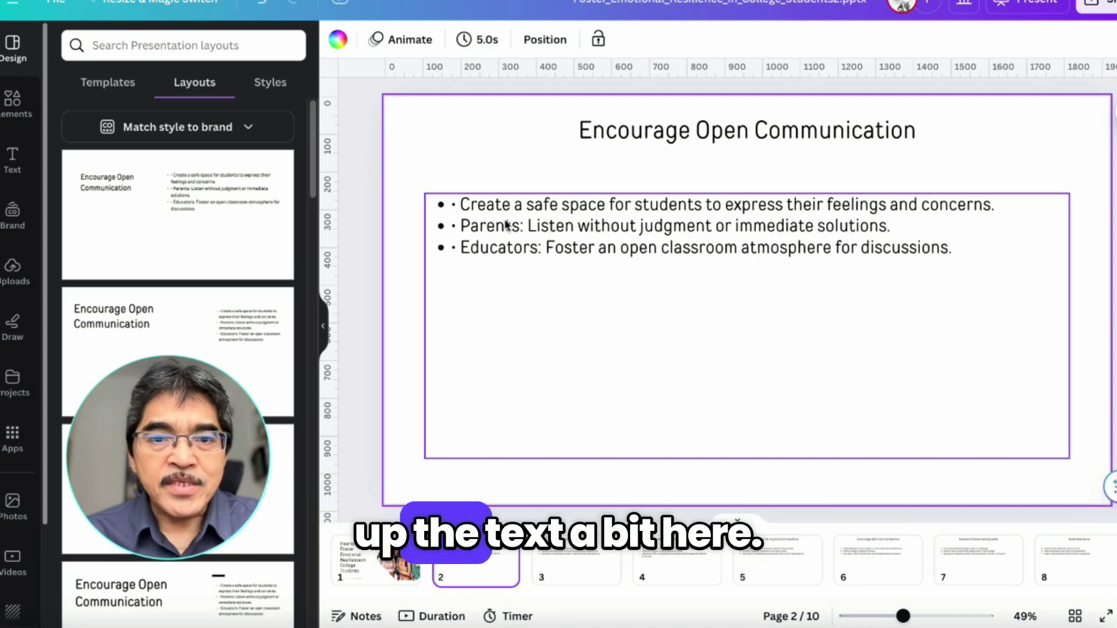
- Delete the stray '·' characters before Create, Parents and Educators in slide 2's bullet list
left_click(483, 207)
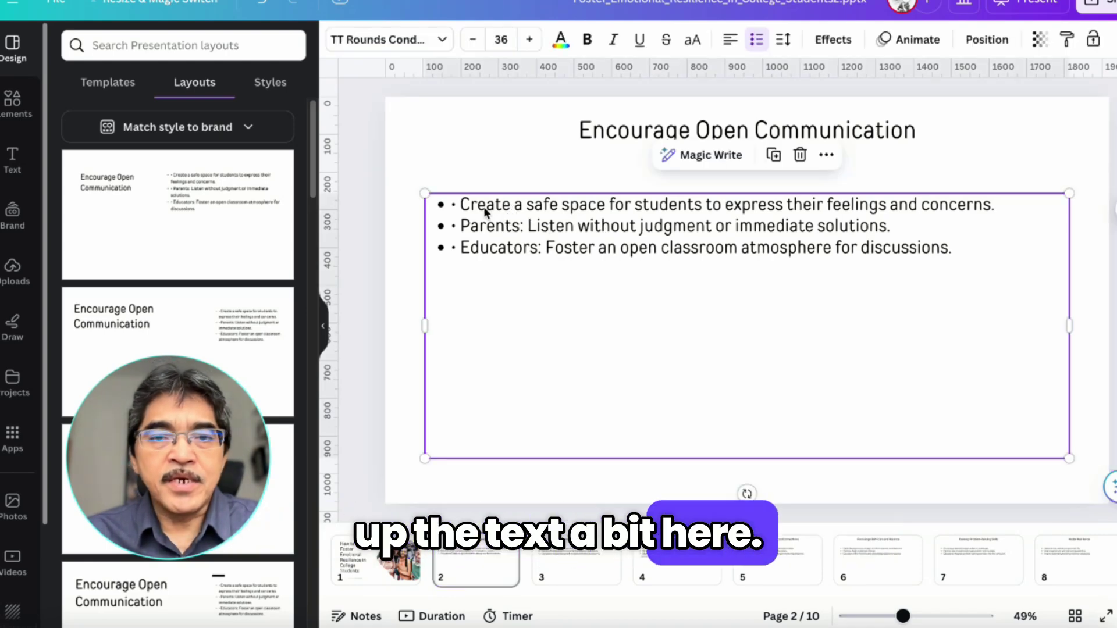
double_click(483, 207)
left_click(463, 207)
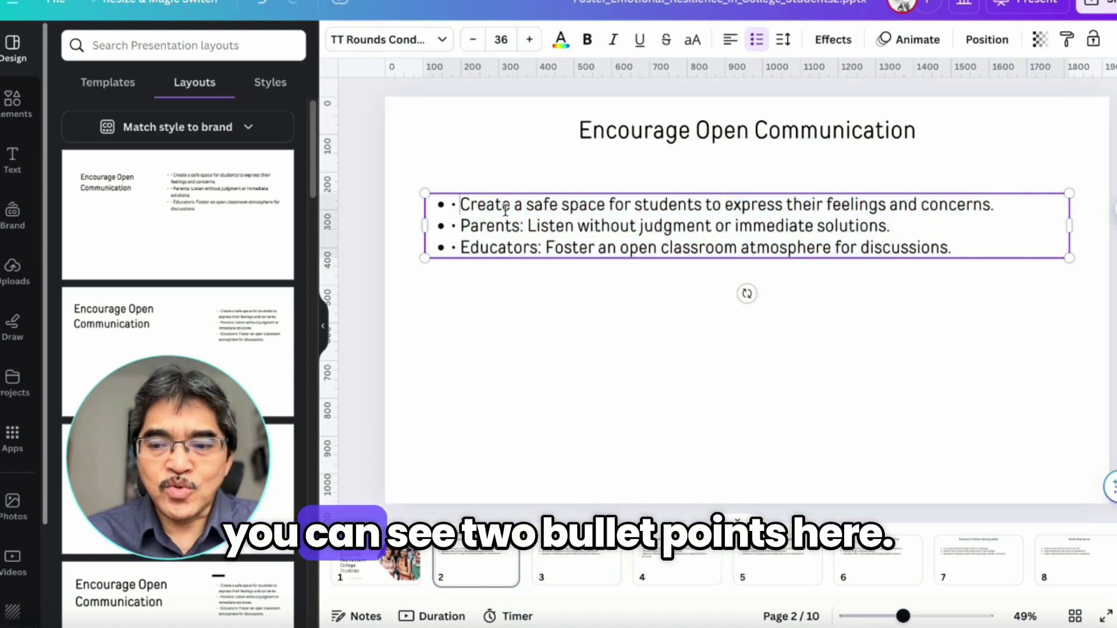
key("BackSpace")
key("BackSpace")
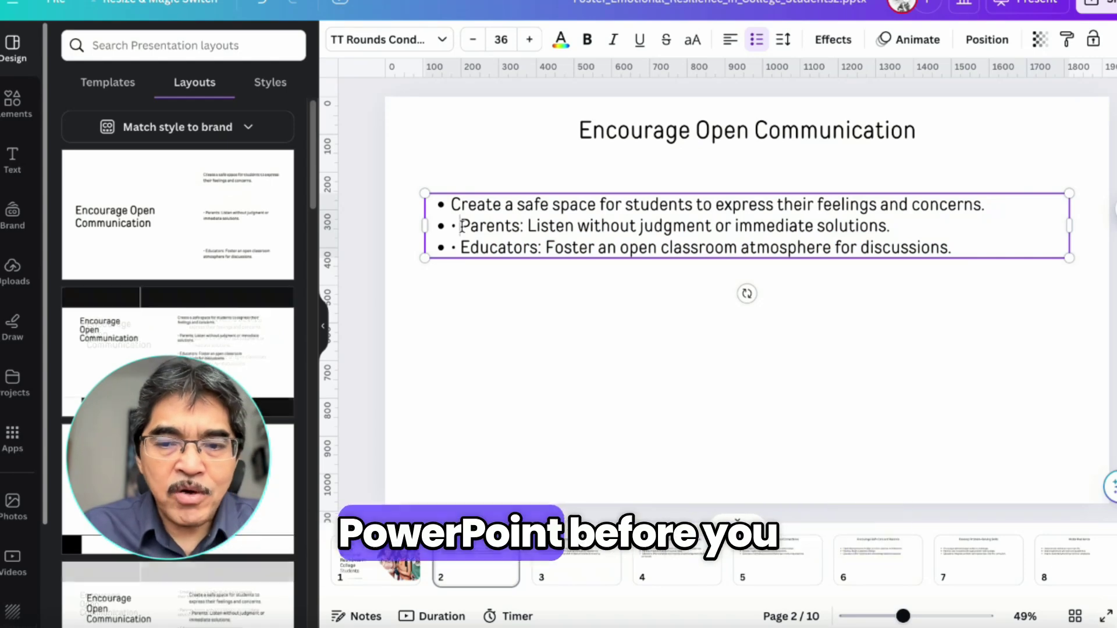
left_click(461, 226)
key("BackSpace")
key("BackSpace")
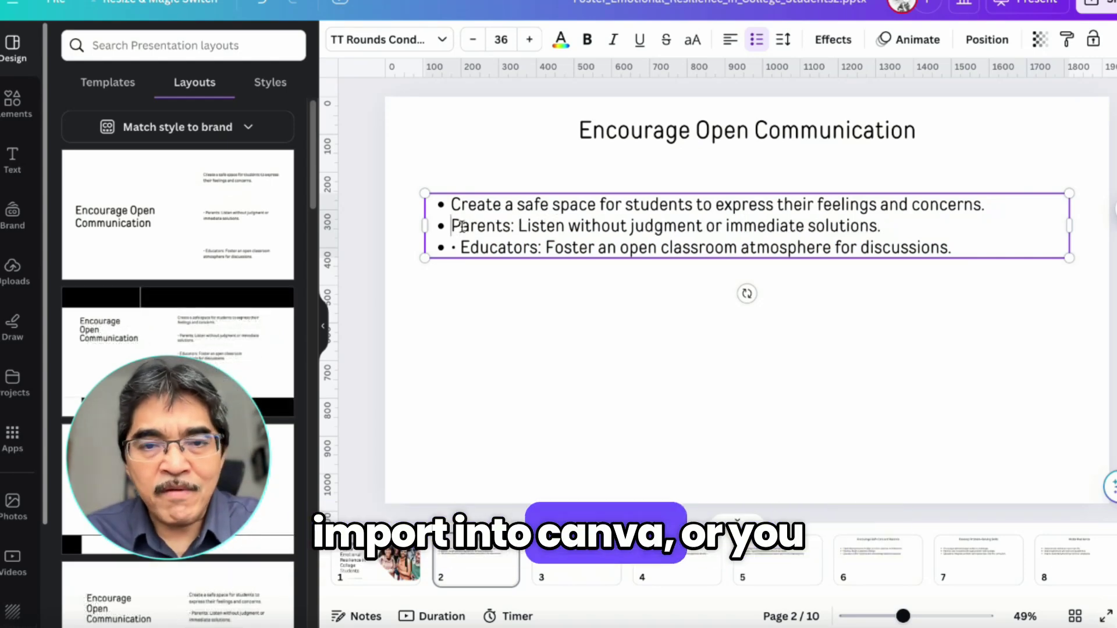
key("Down")
key("Delete")
key("Delete")
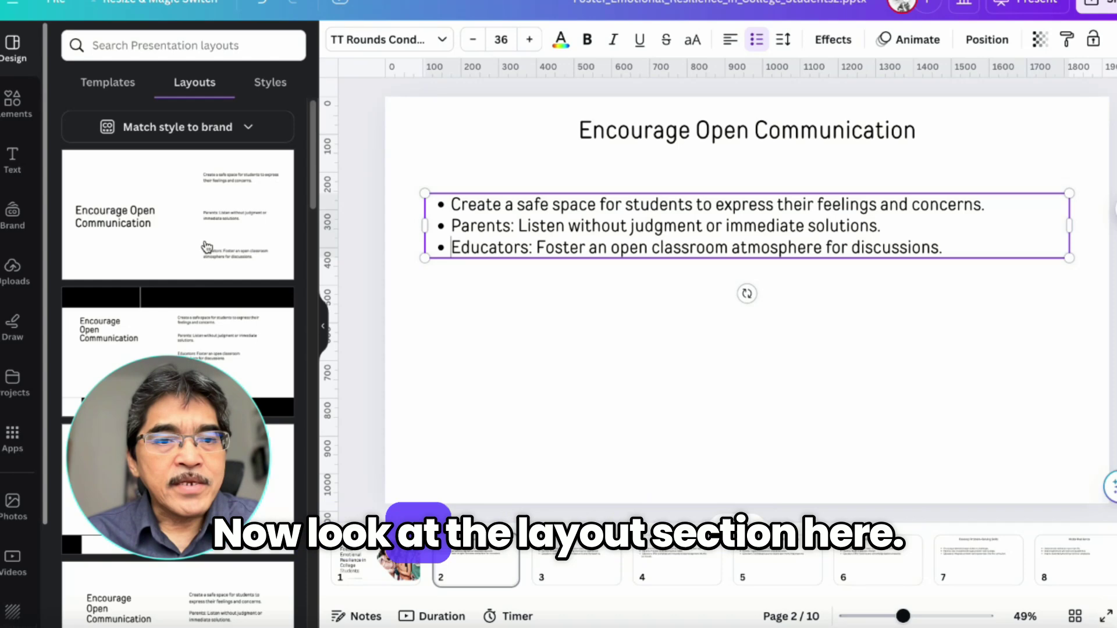
- Try one suggested layout, dismiss it, then choose the three-women photo layout for slide 2
scroll(244, 277, "down", 5)
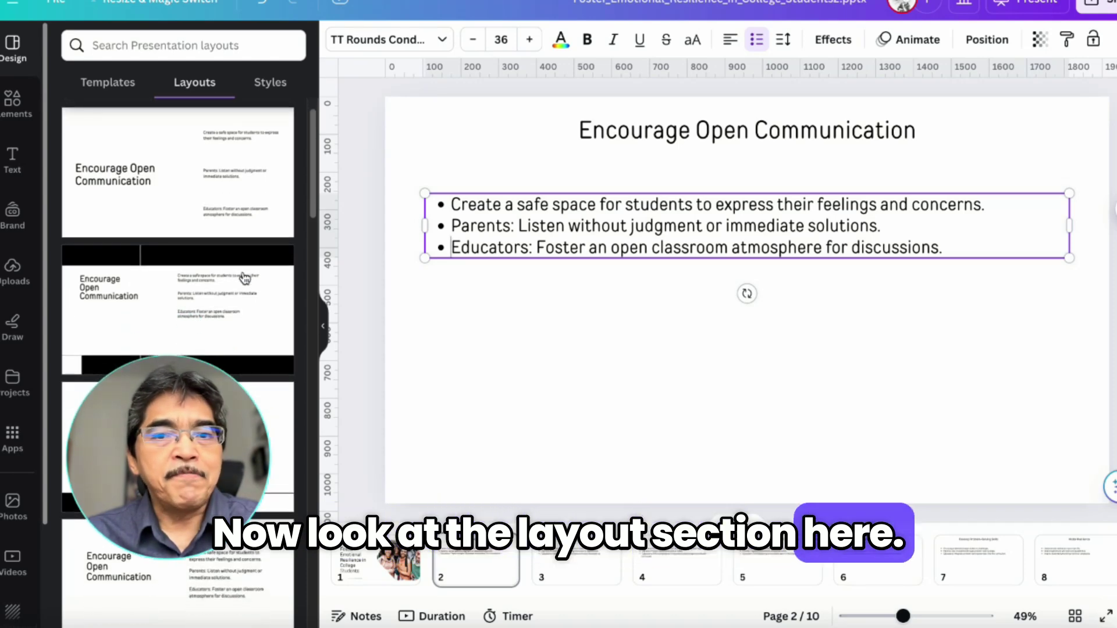
left_click(232, 276)
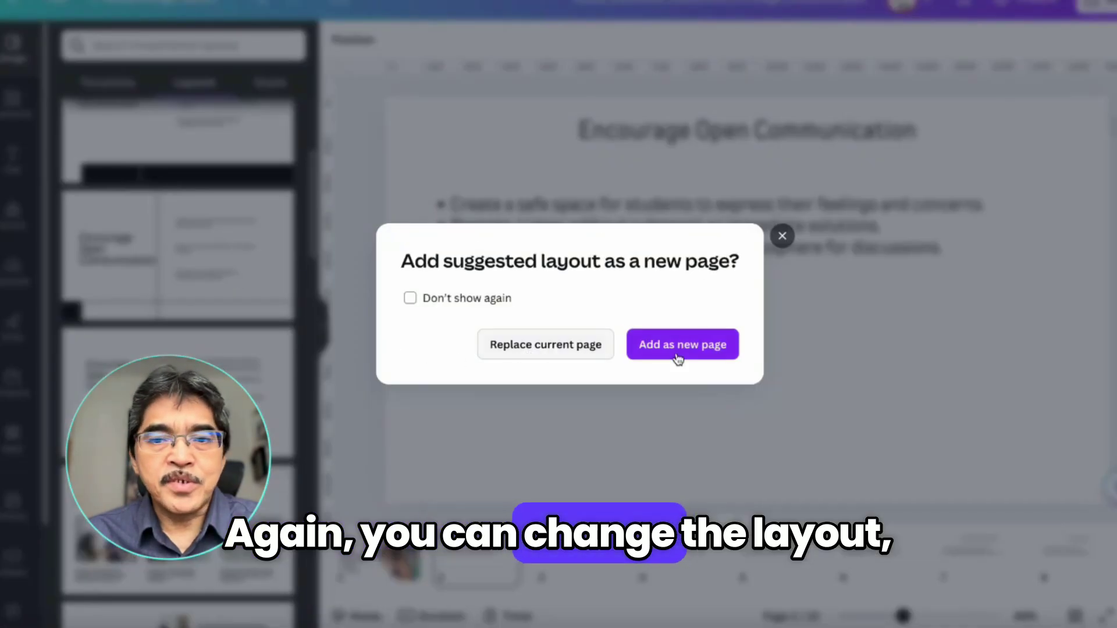
left_click(780, 235)
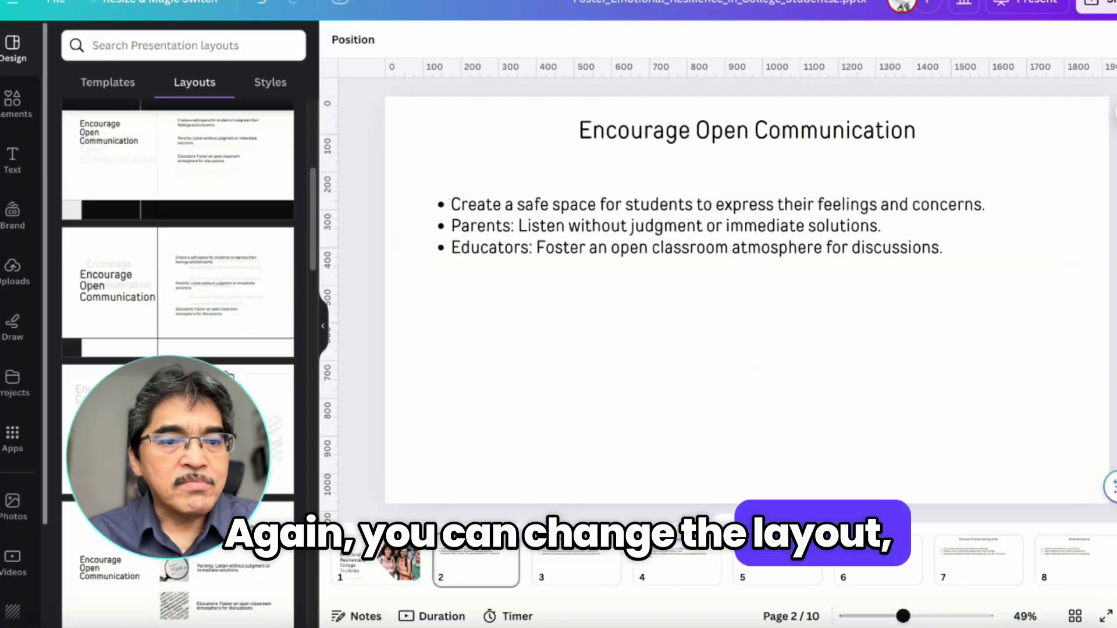
scroll(177, 349, "down", 10)
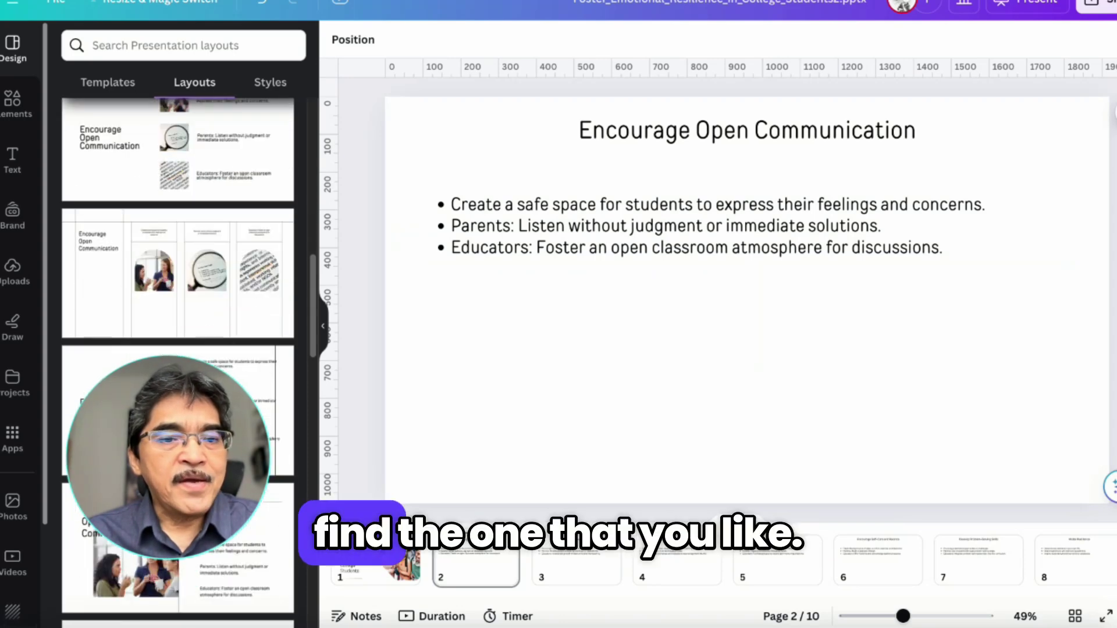
scroll(178, 350, "down", 10)
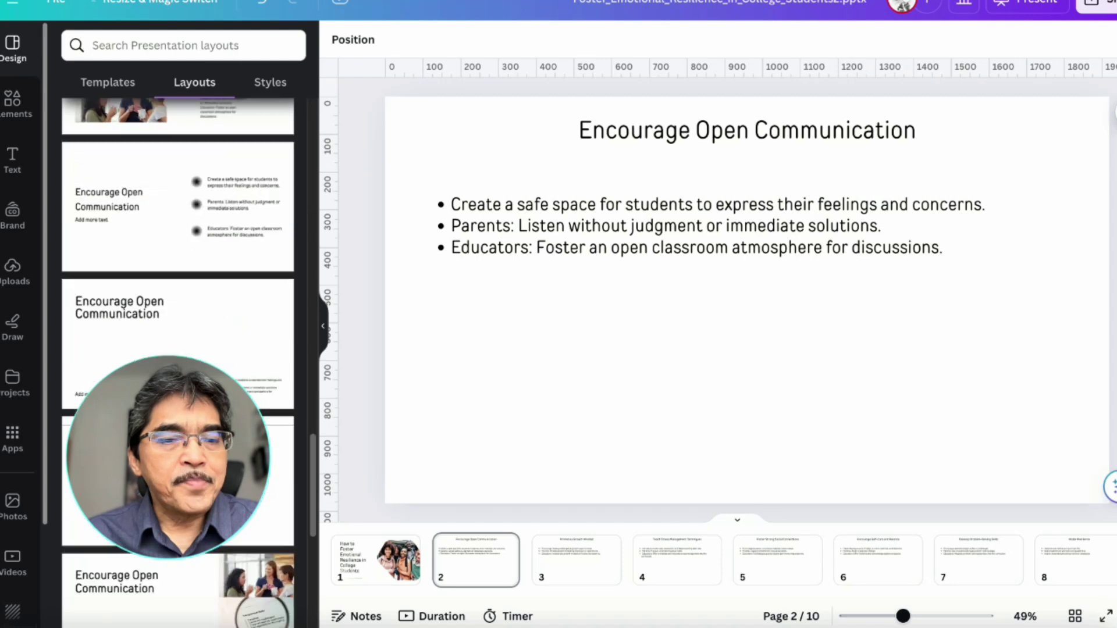
scroll(178, 350, "down", 2)
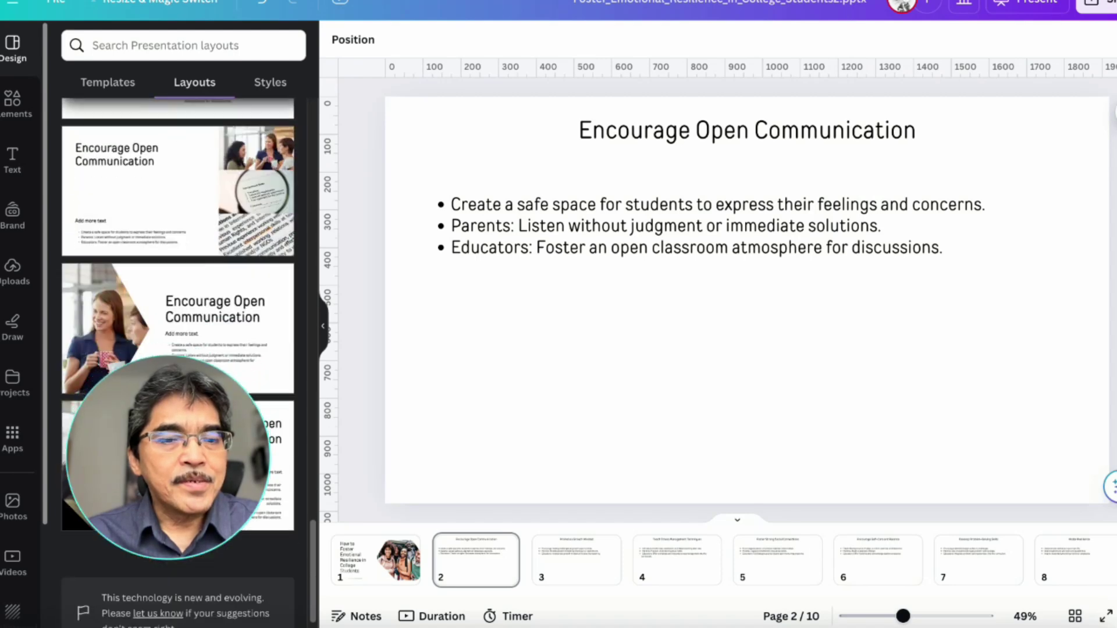
scroll(177, 350, "up", 1)
scroll(177, 349, "up", 5)
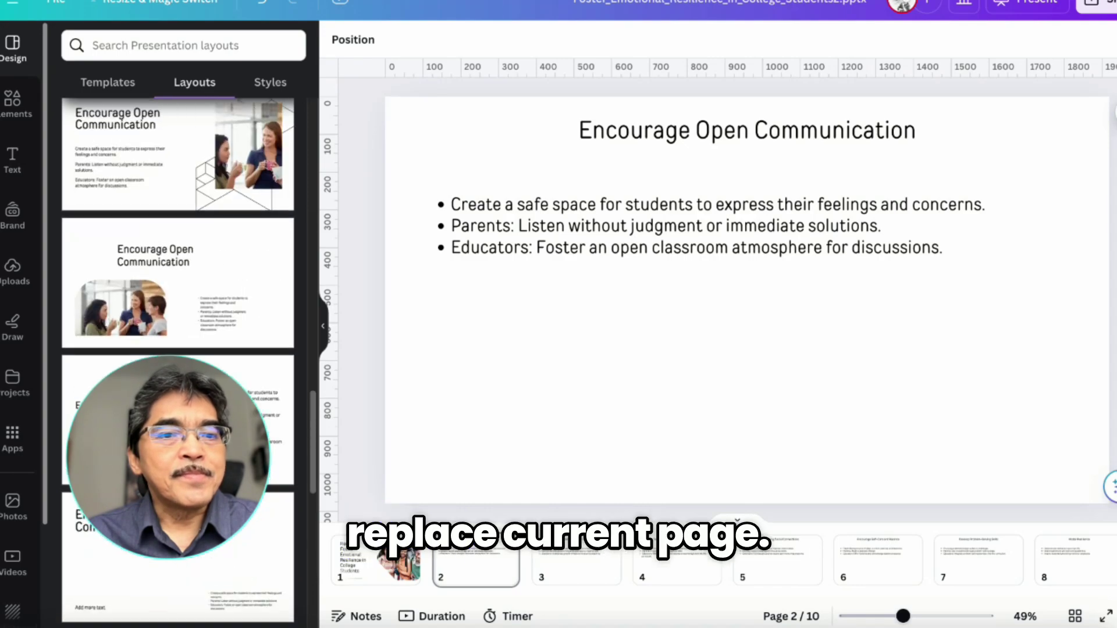
left_click(154, 310)
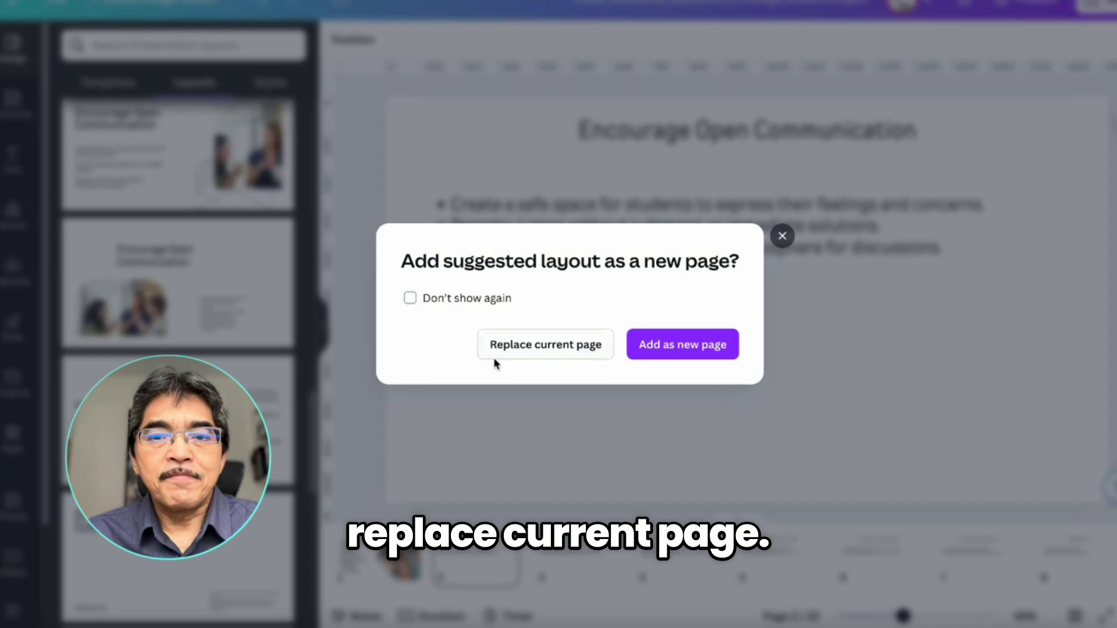
- Apply the photo layout to slide 2 and move the bullet text, title and photo into place
left_click(515, 355)
left_click(878, 379)
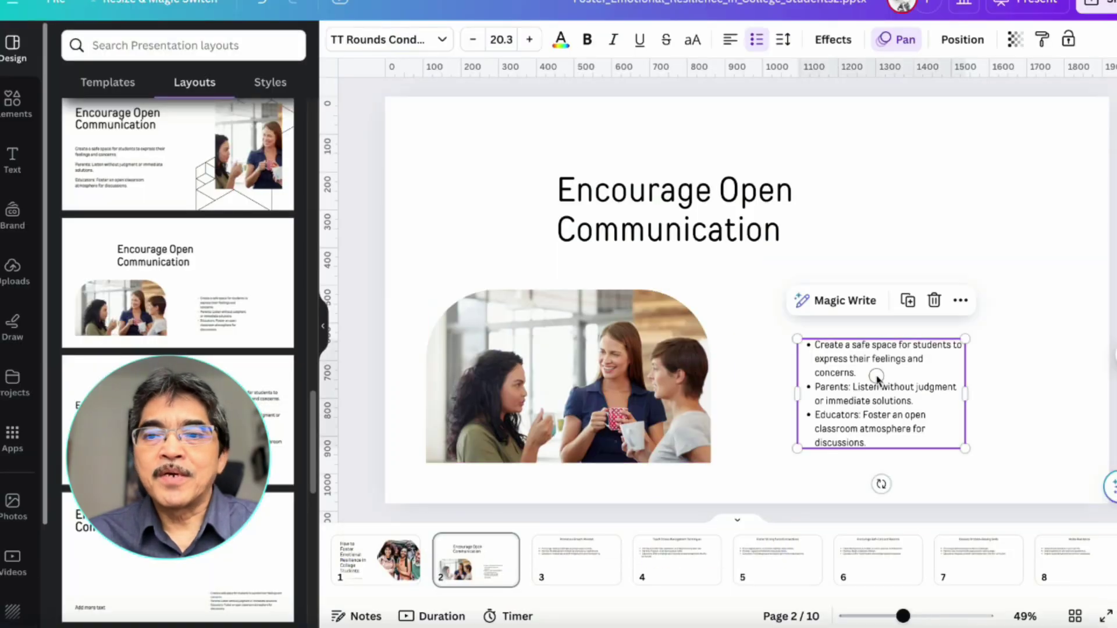
double_click(878, 379)
left_click(868, 375)
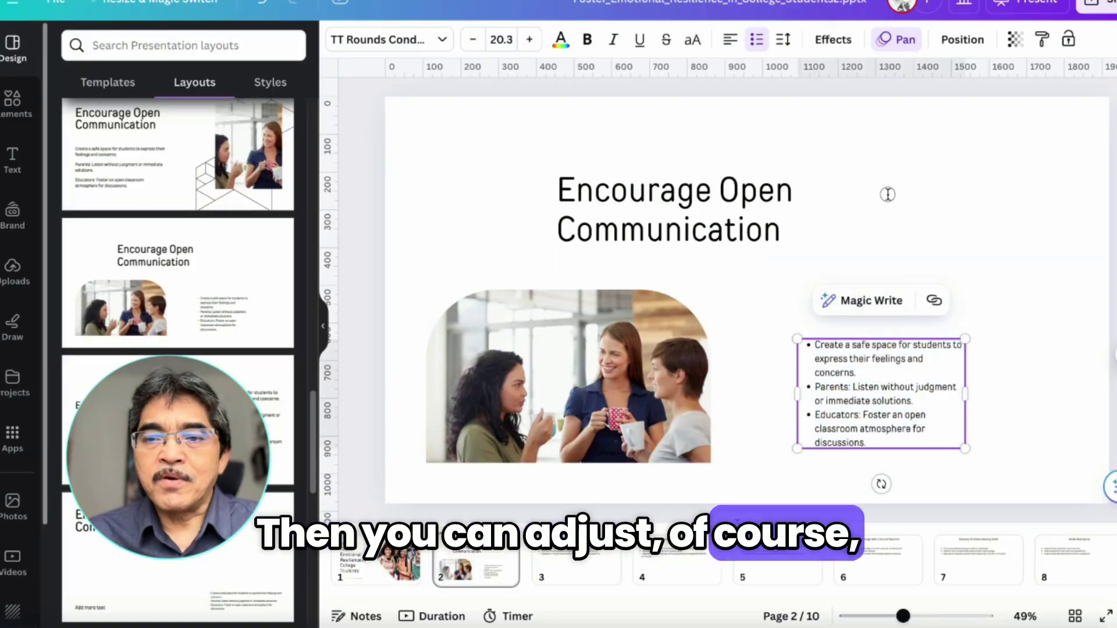
left_click_drag(869, 374, 836, 307)
left_click_drag(670, 199, 587, 166)
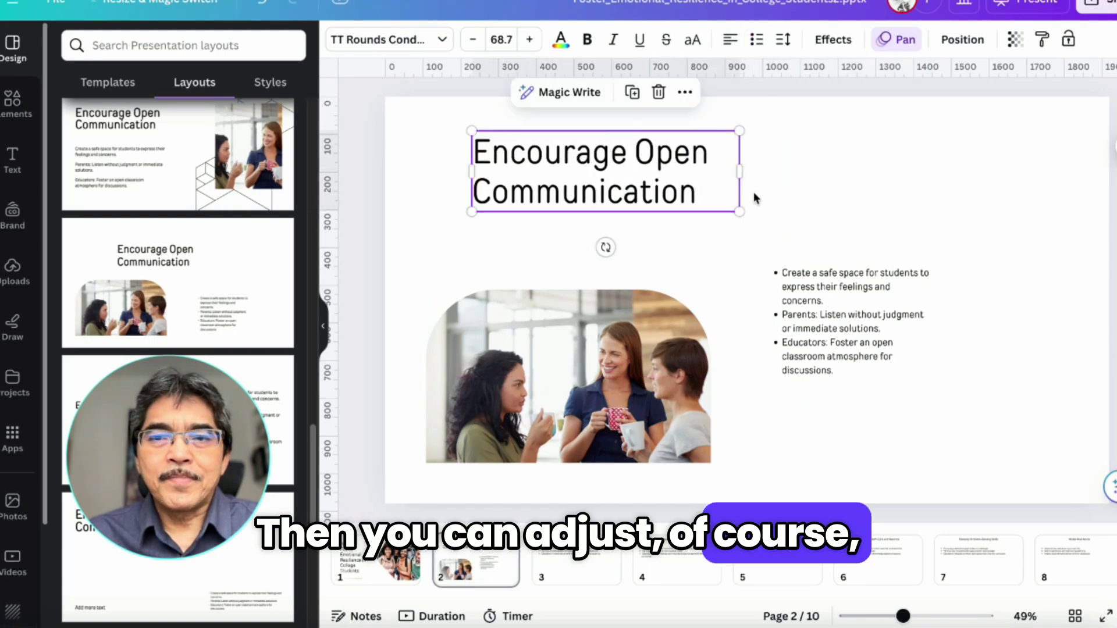
left_click(582, 349)
left_click_drag(582, 349, 591, 308)
- Set the bullets to size 28, widen their box level with the photo, then open slide 3
left_click(784, 305)
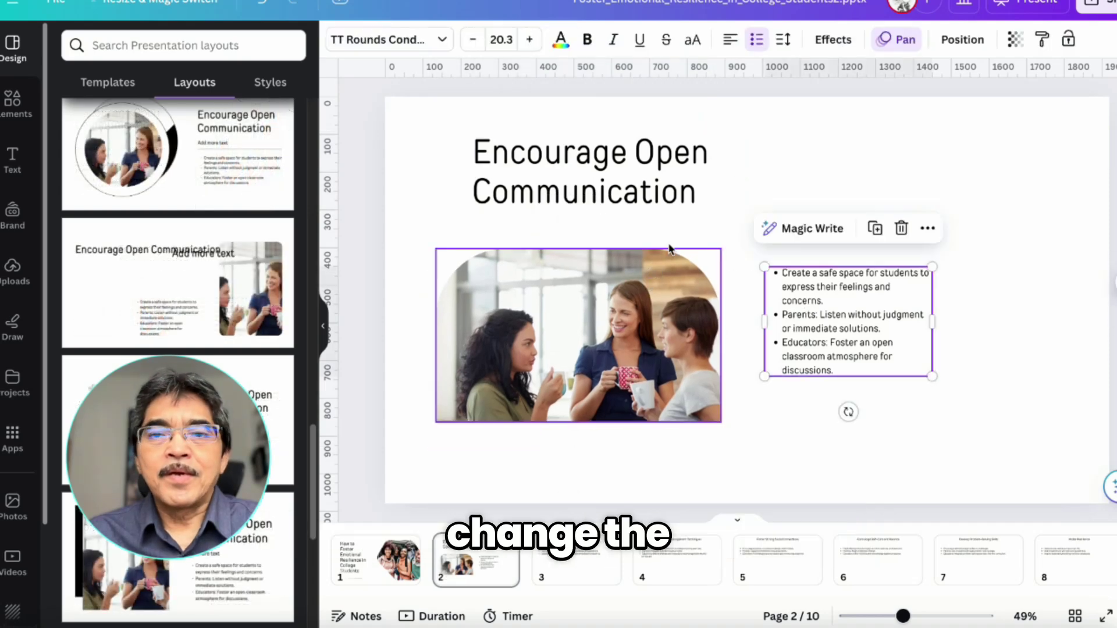
left_click(502, 40)
left_click(522, 358)
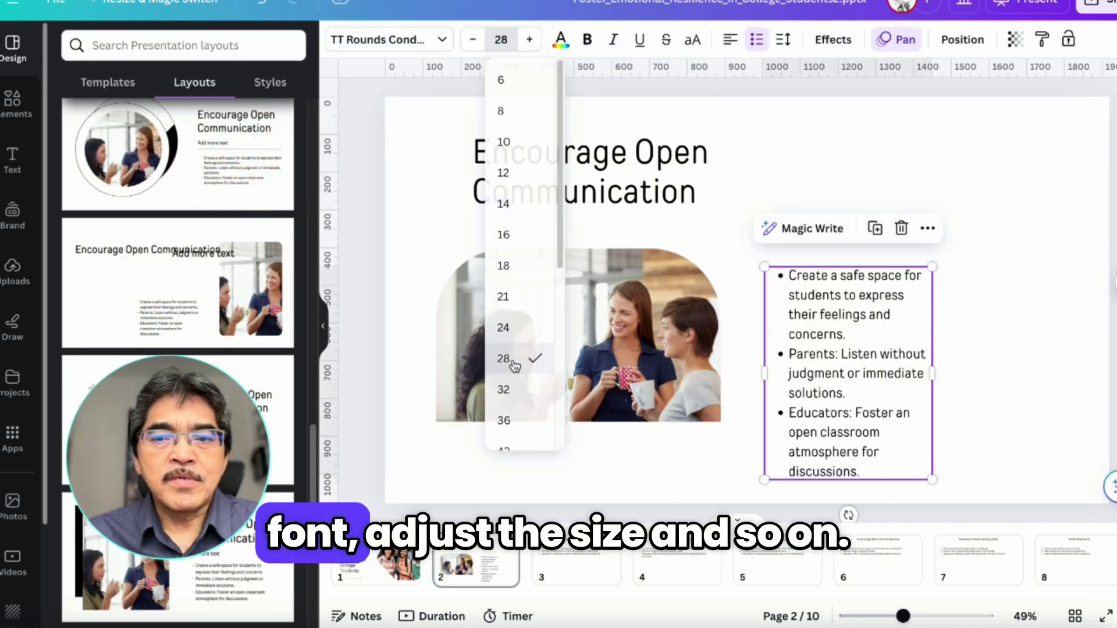
left_click_drag(935, 368, 986, 363)
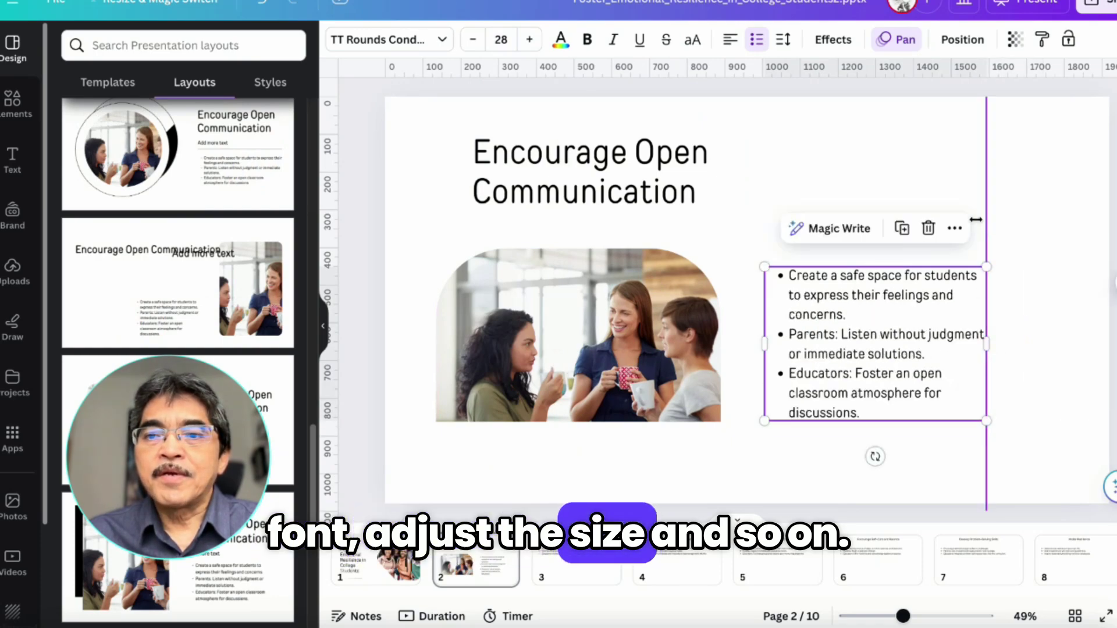
left_click(1050, 217)
left_click_drag(874, 334, 874, 291)
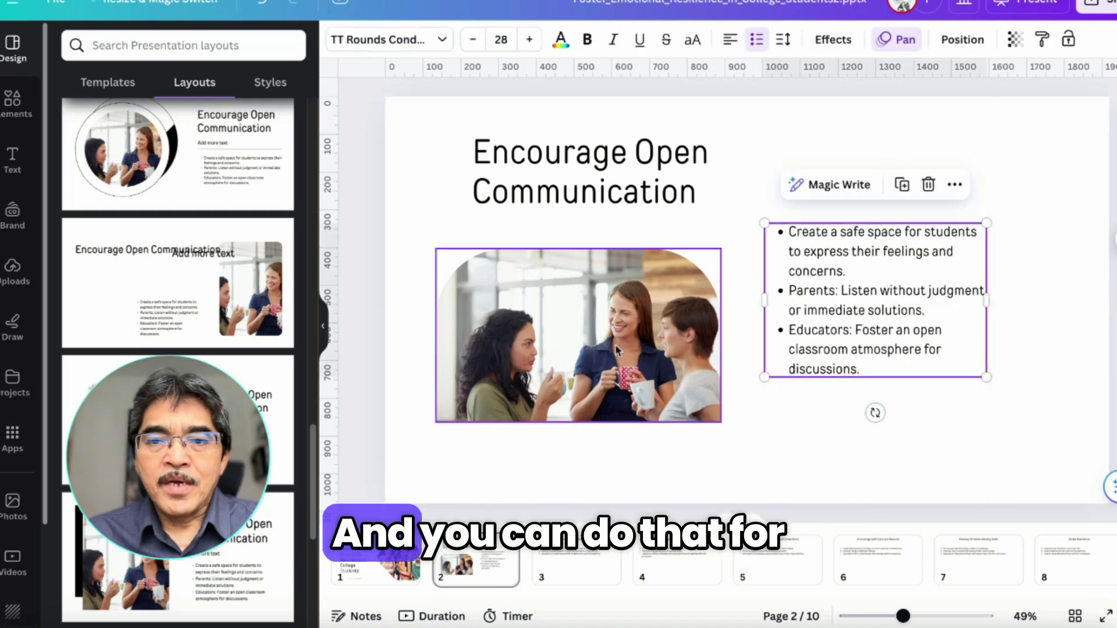
left_click(578, 563)
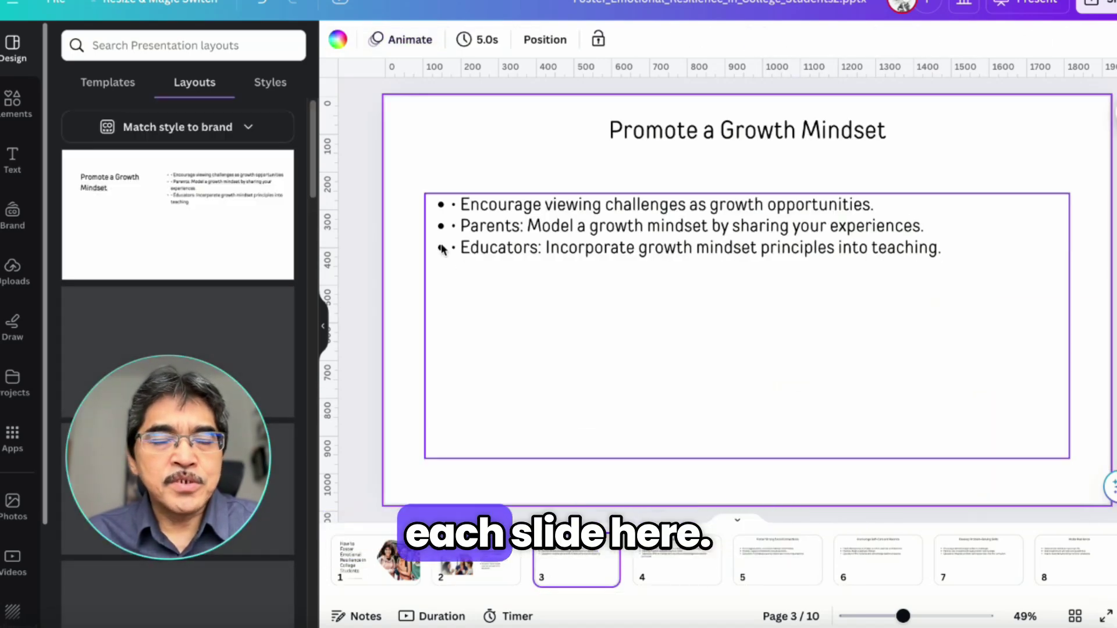
- Replace slide 3 with the three-photo Promote a Growth Mindset layout
scroll(177, 350, "down", 5)
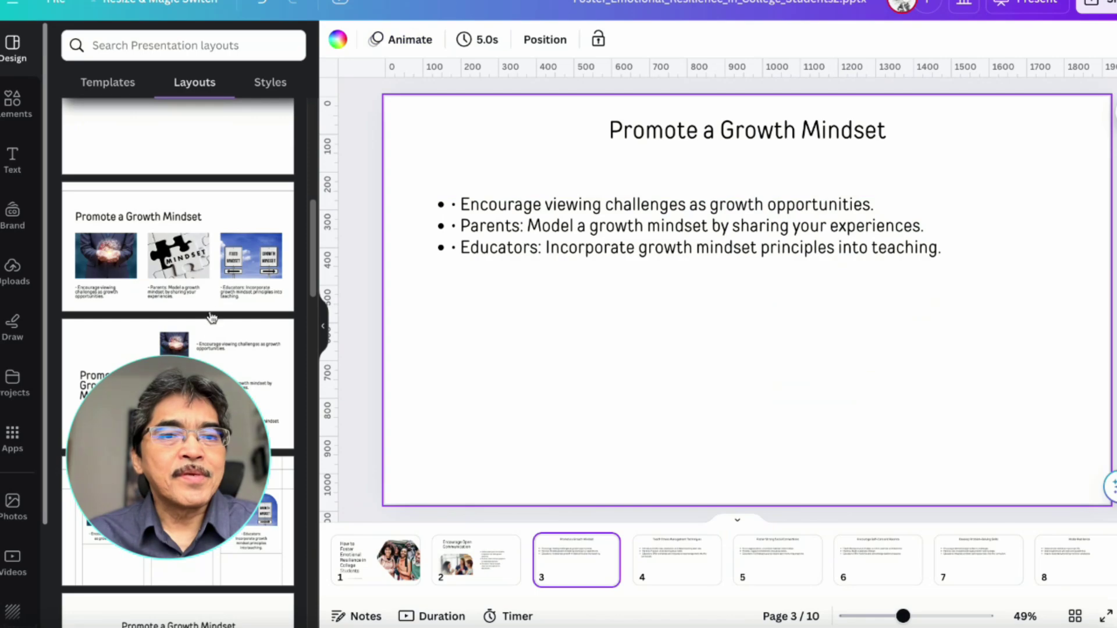
left_click(201, 287)
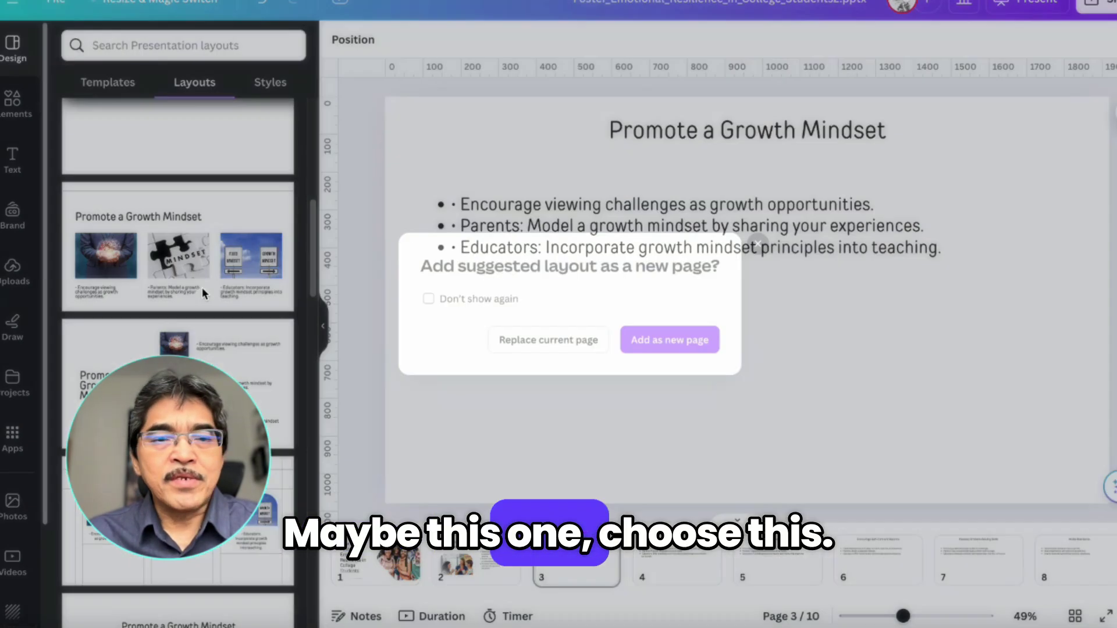
left_click(519, 348)
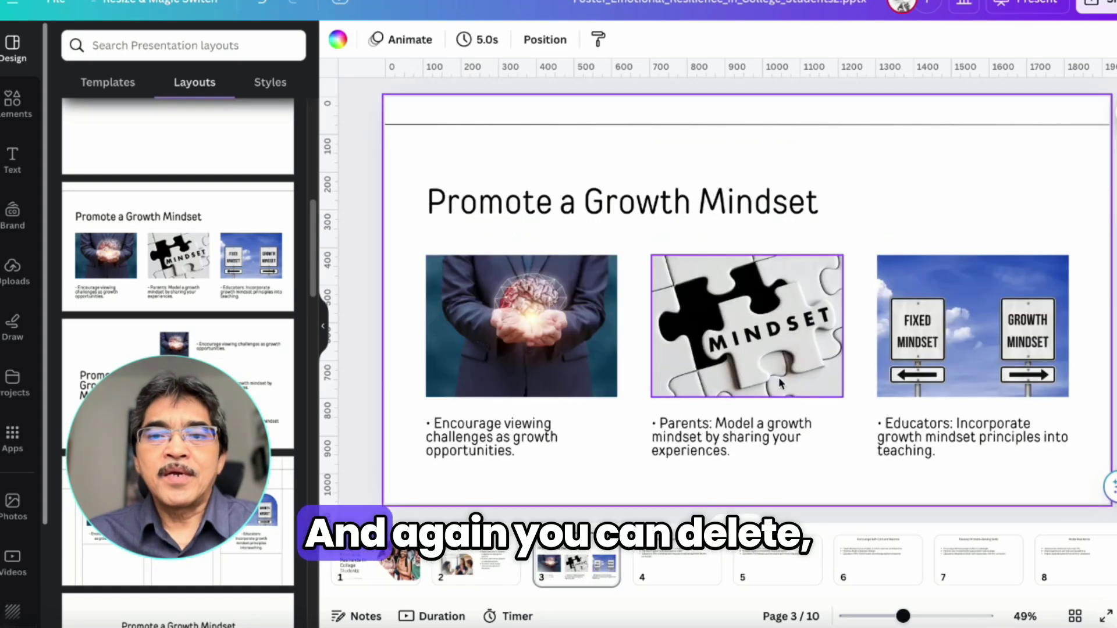
- Delete the stray bullet before 'Encourage' in the first photo caption, then go to slide 4
left_click(505, 431)
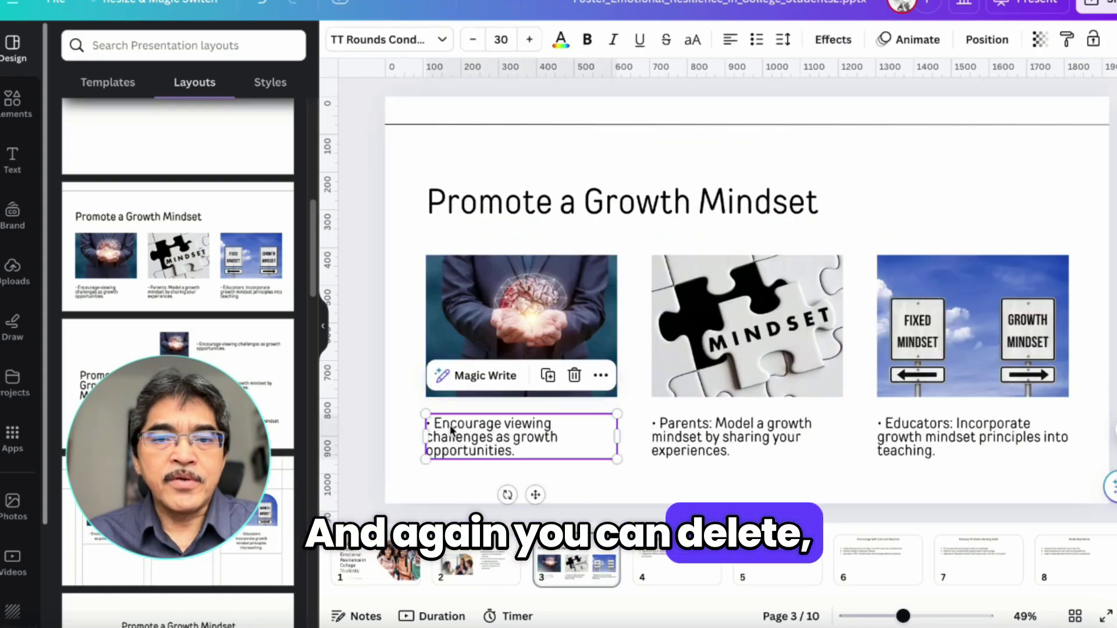
left_click(444, 429)
left_click(441, 421)
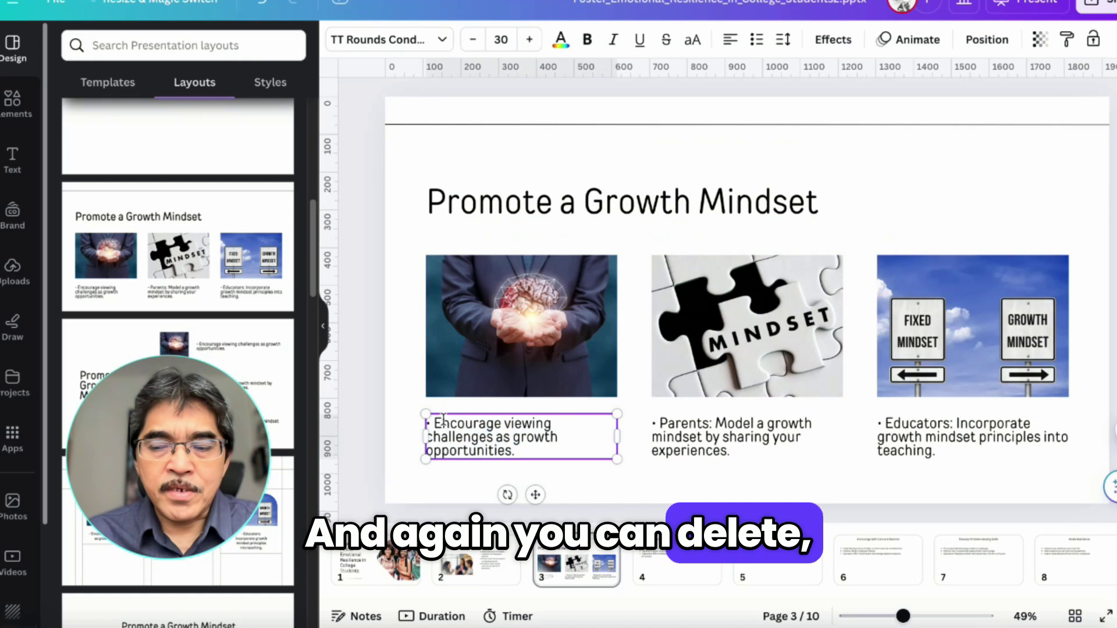
key("BackSpace")
key("BackSpace")
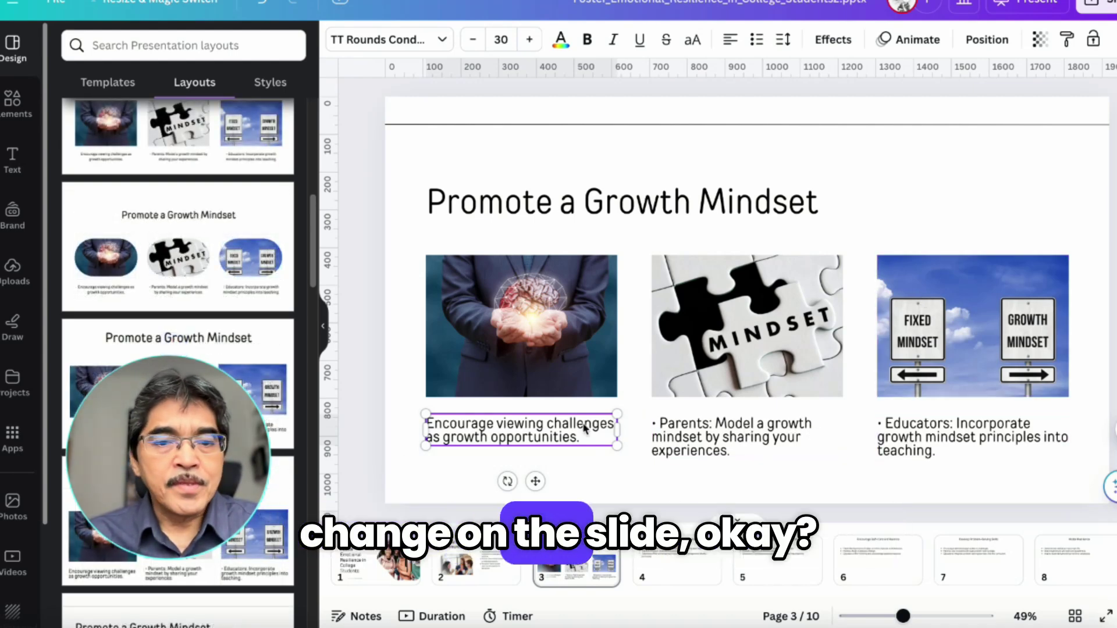
left_click(680, 567)
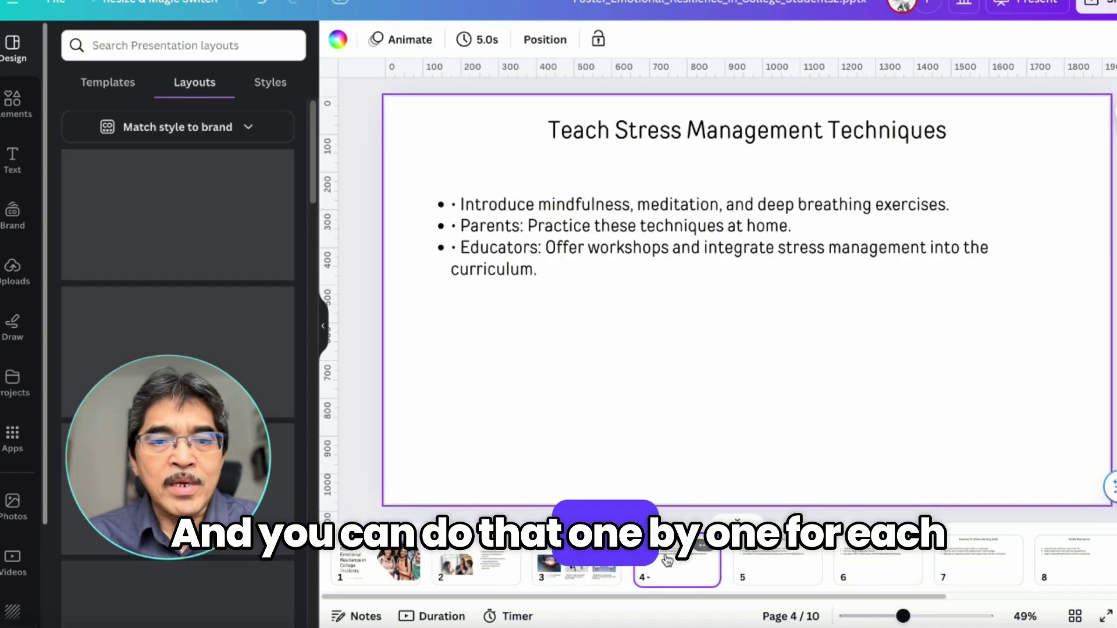
- Give slide 4, Teach Stress Management Techniques, a three-photo meditation layout, then go to slide 5
scroll(177, 291, "down", 3)
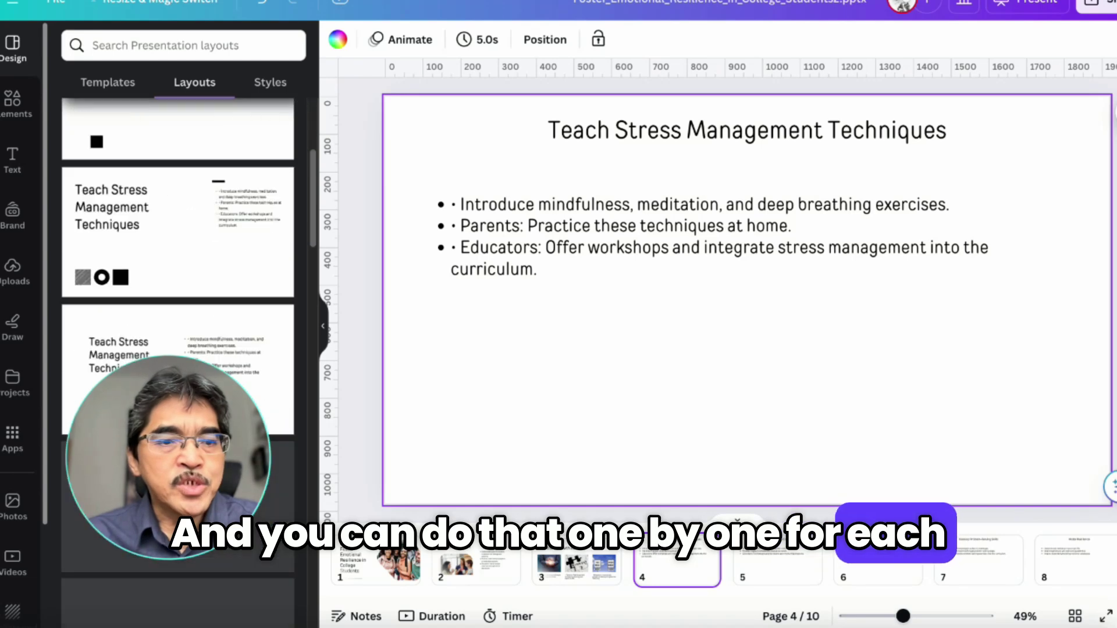
scroll(279, 407, "down", 3)
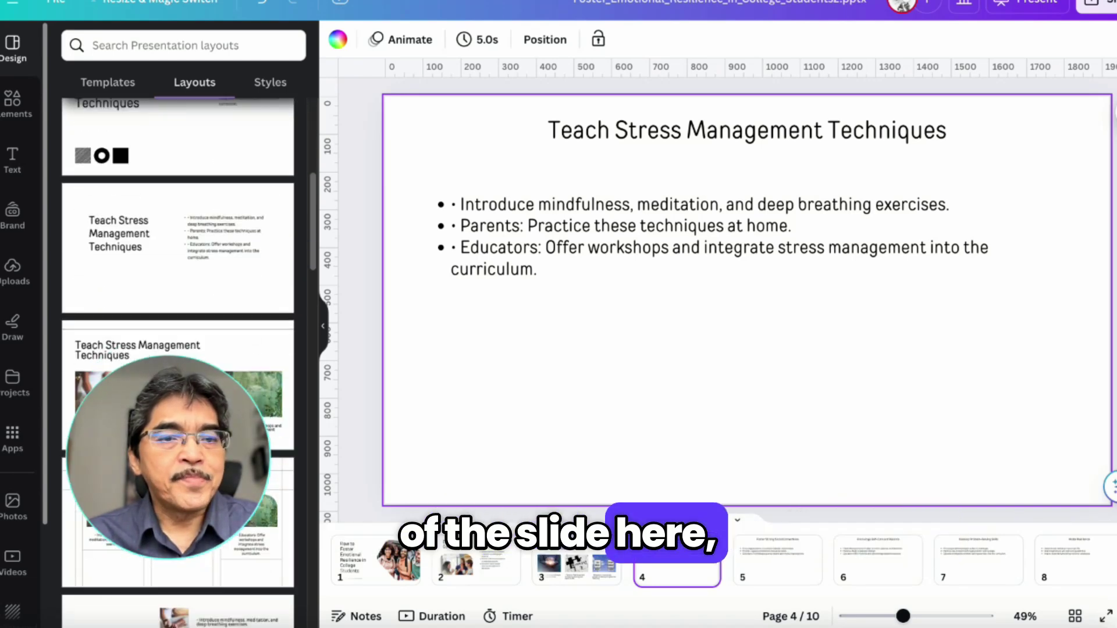
left_click(286, 408)
left_click(567, 349)
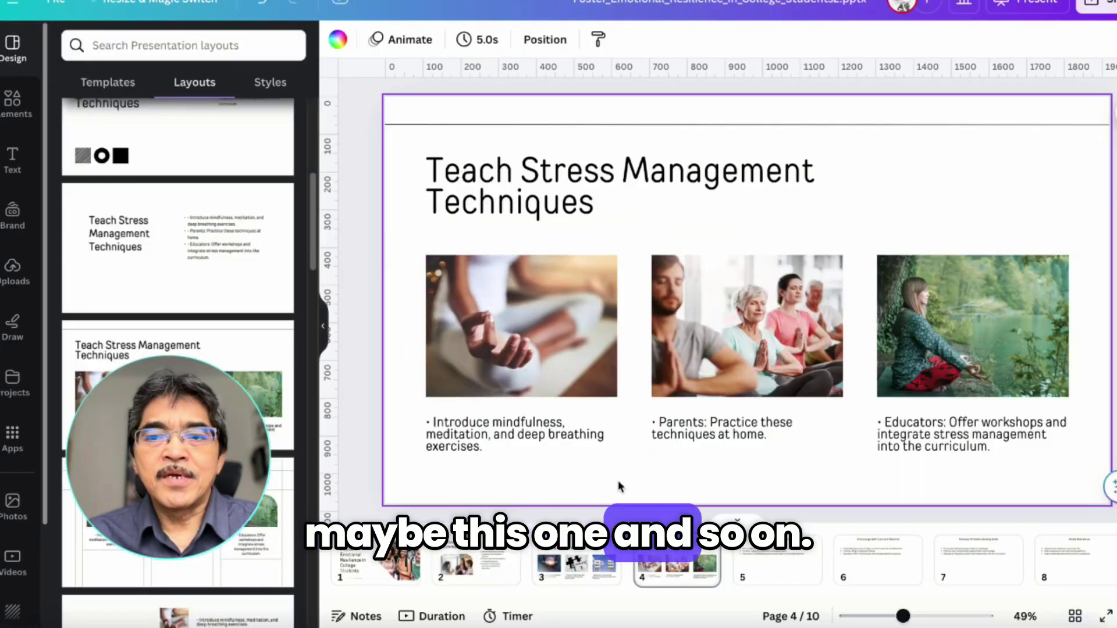
left_click(770, 576)
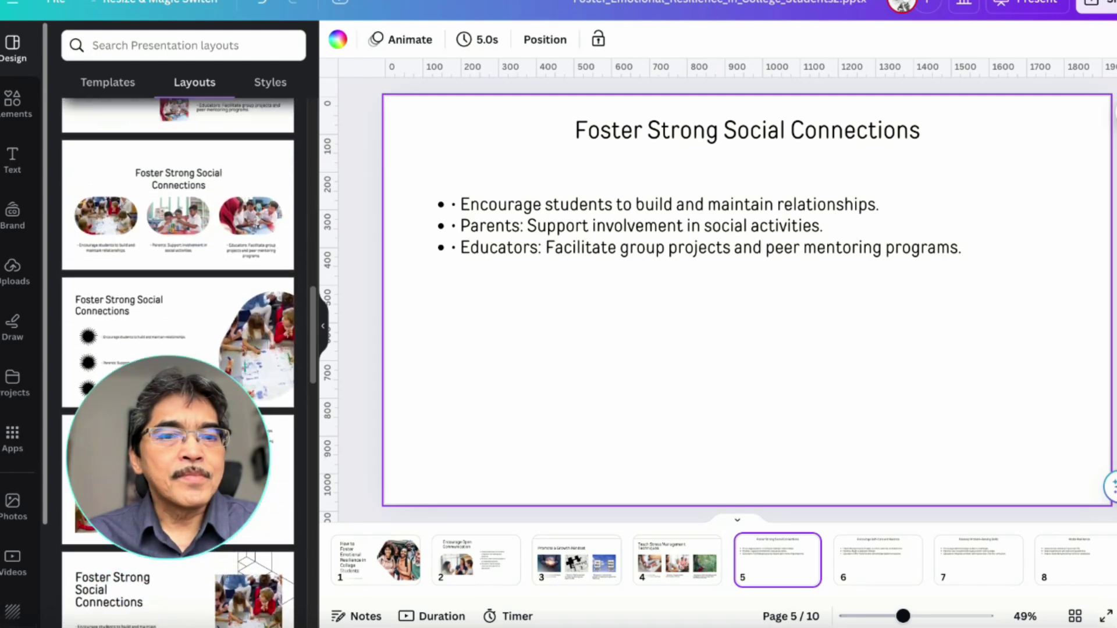
- Give slide 5 a rounded three-photo classroom layout and switch to the ChatGPT conversation
left_click(187, 244)
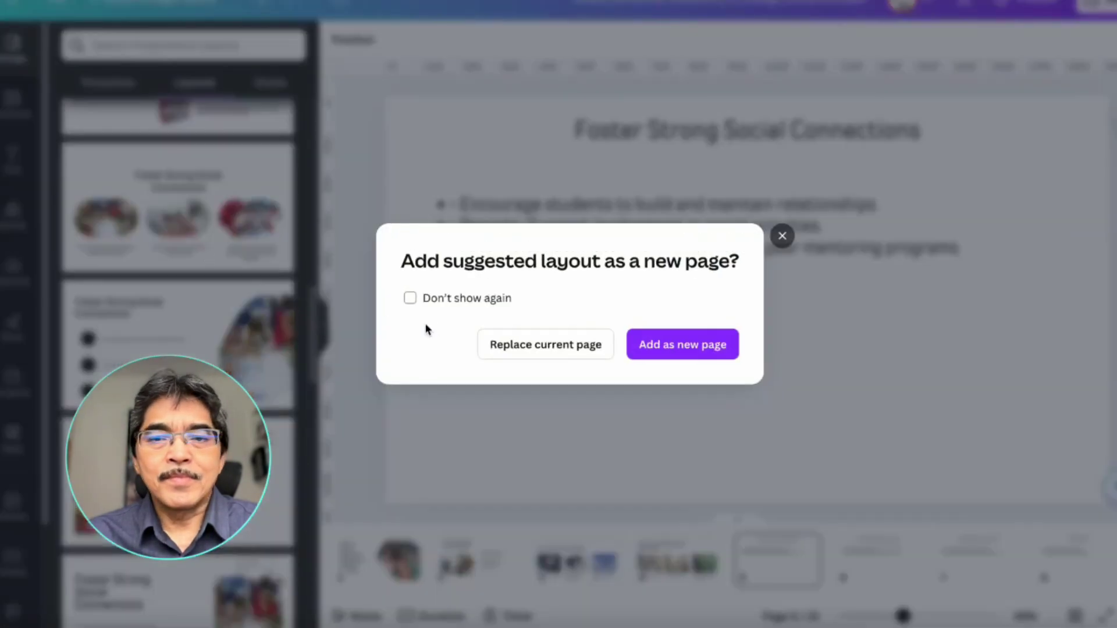
left_click(502, 344)
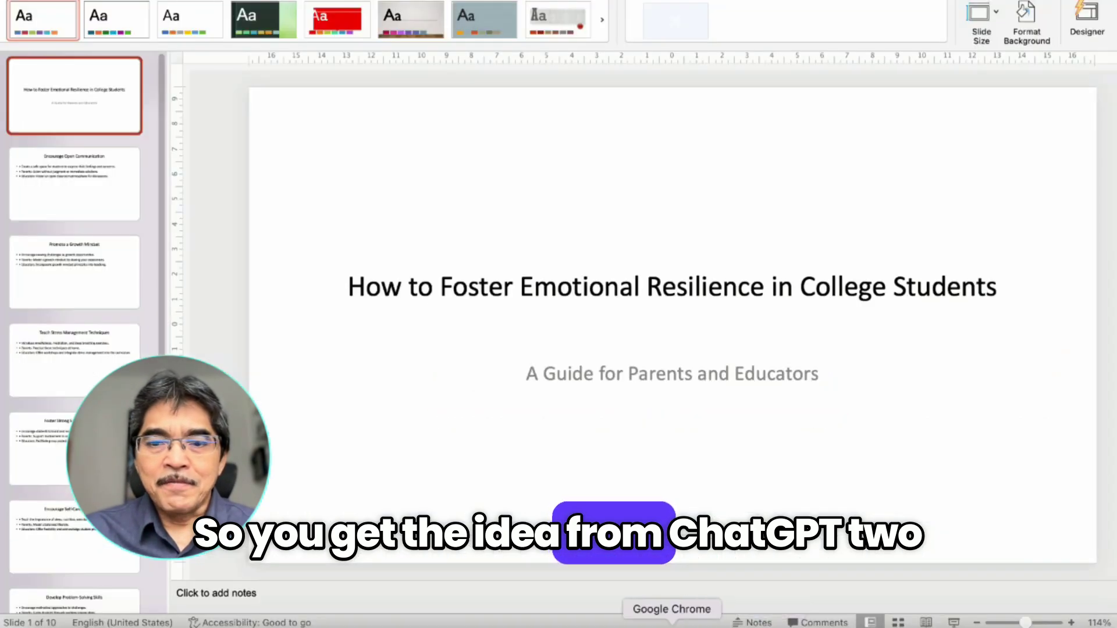
left_click(672, 624)
- Review the resilience blog chat, select the PPT conversion prompt and open the generated presentation
scroll(604, 297, "up", 15)
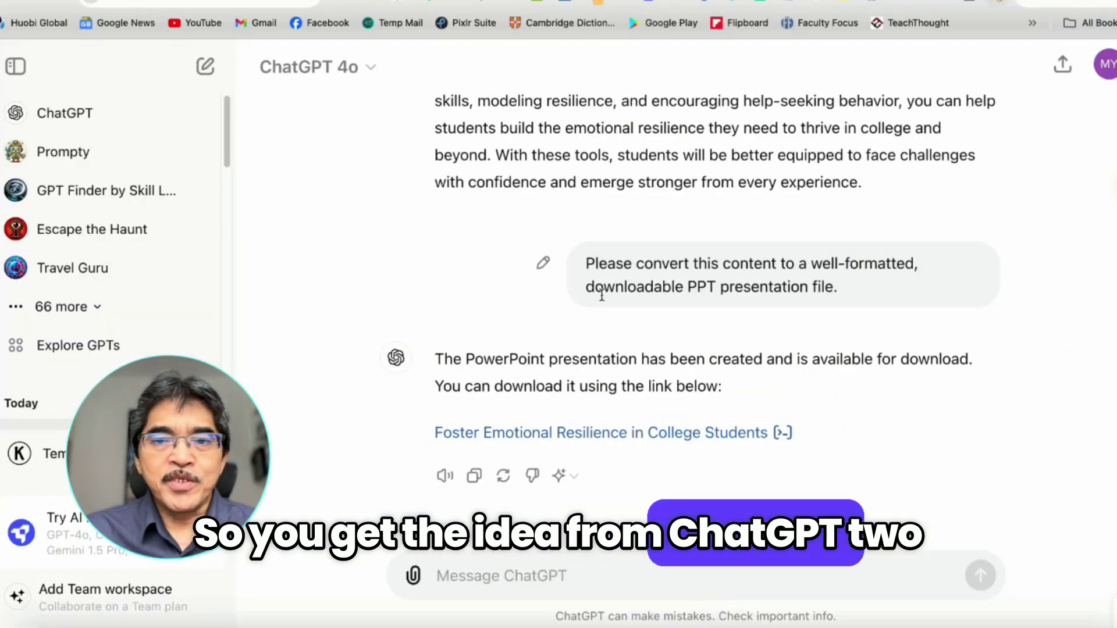
scroll(604, 297, "up", 10)
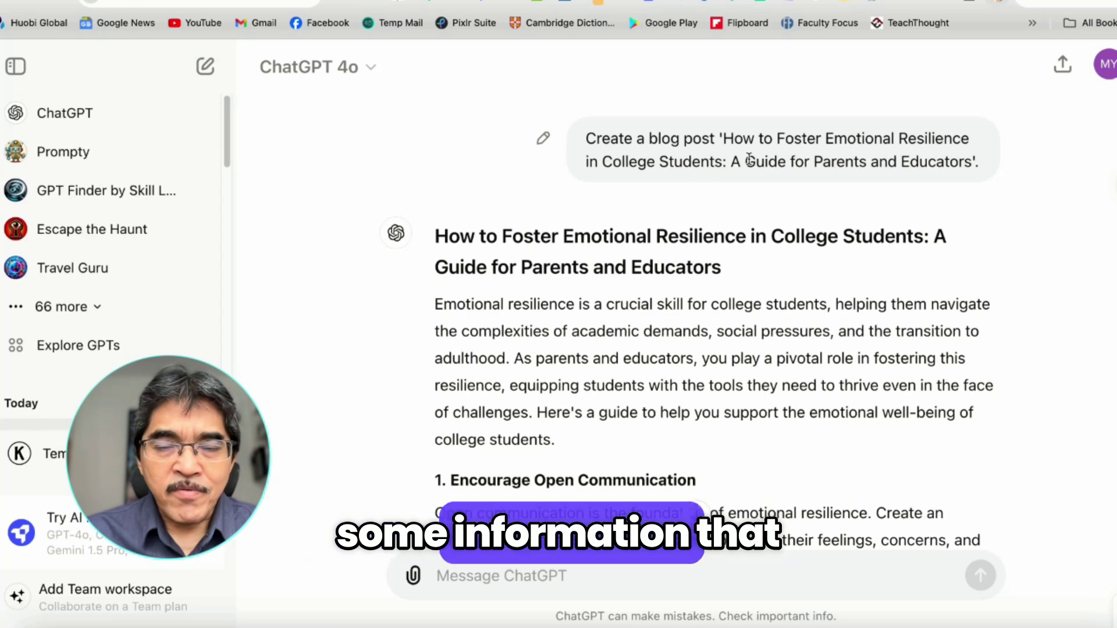
scroll(753, 290, "down", 1)
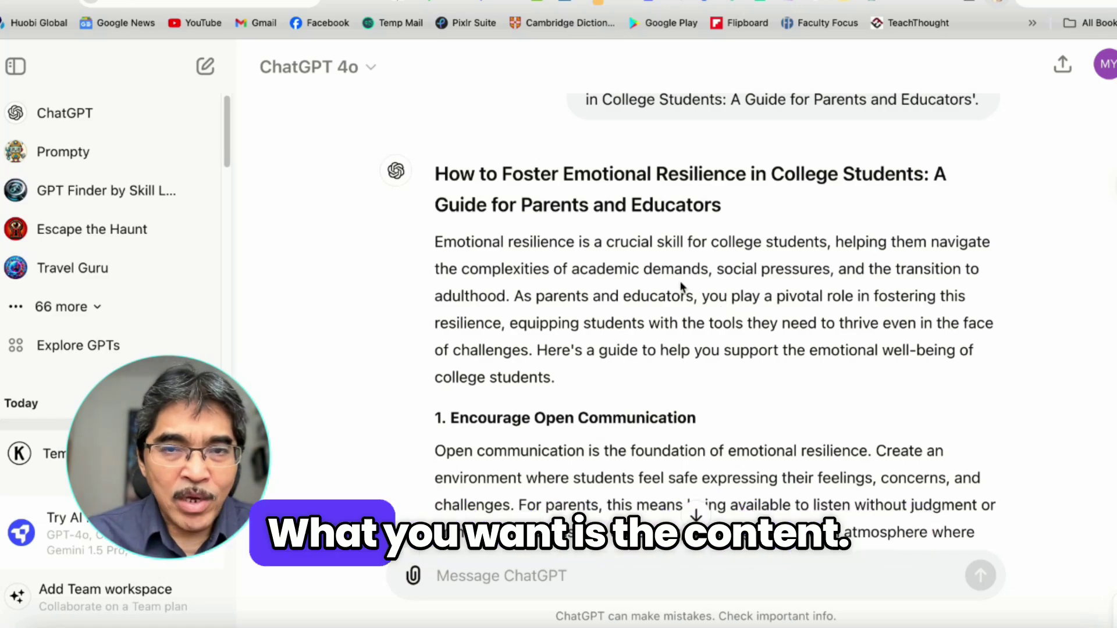
scroll(683, 288, "down", 15)
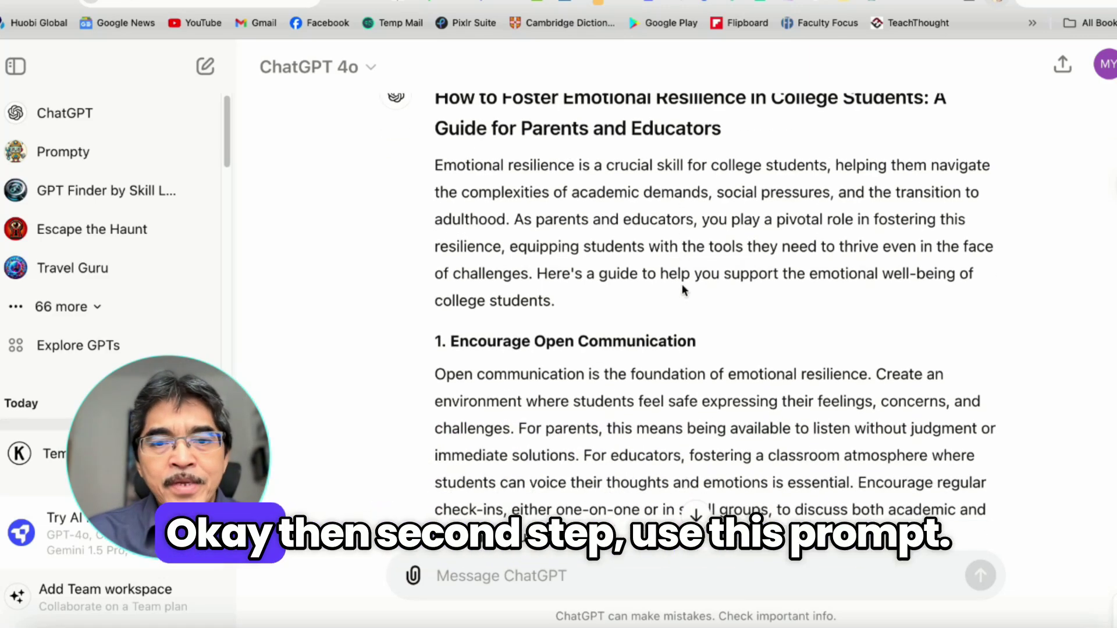
scroll(682, 285, "down", 15)
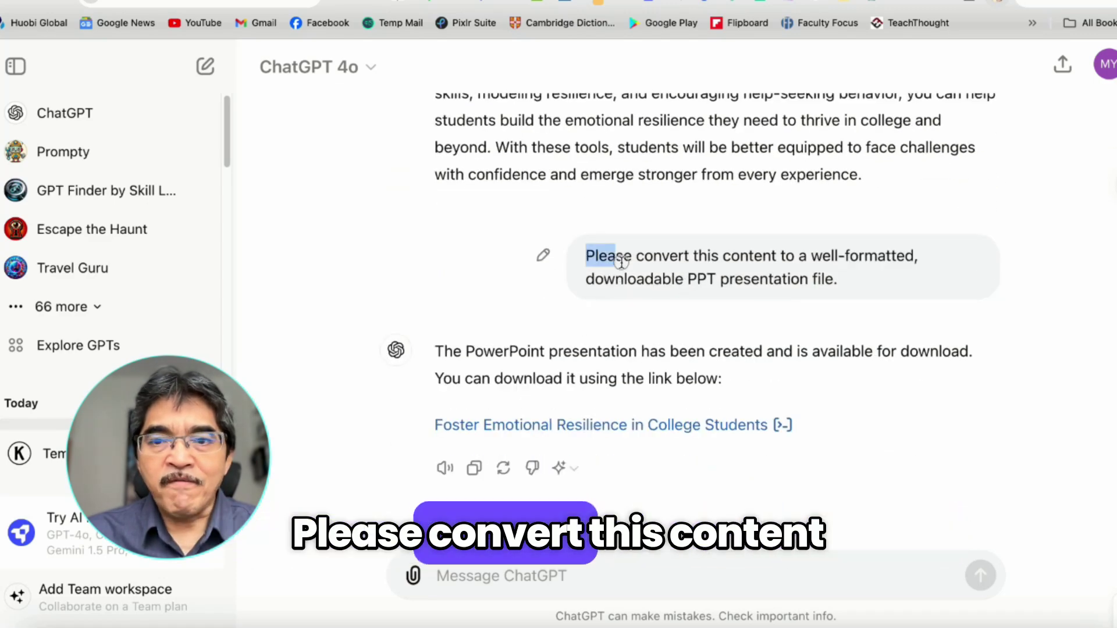
left_click_drag(821, 266, 889, 279)
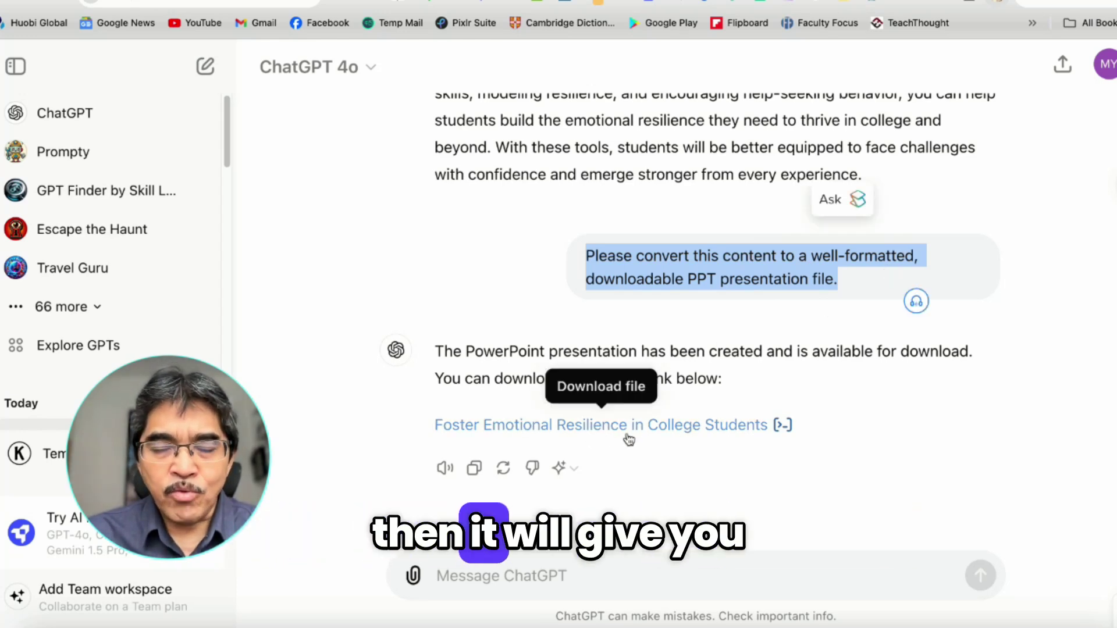
left_click(598, 430)
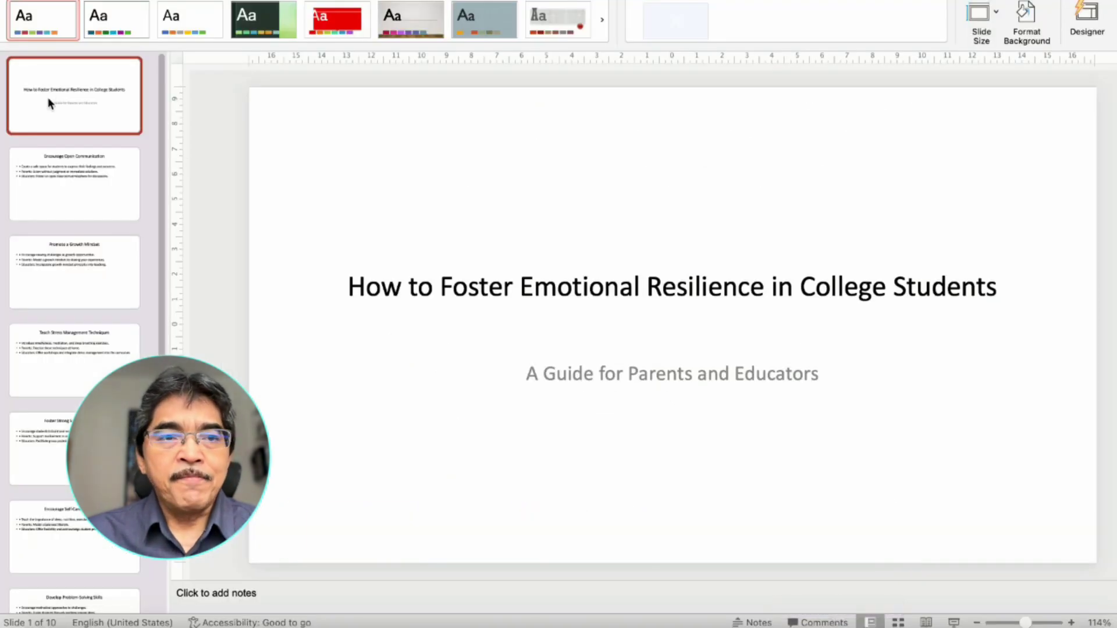
- Look over slide 2 and the title slide of the generated PowerPoint deck
left_click(76, 210)
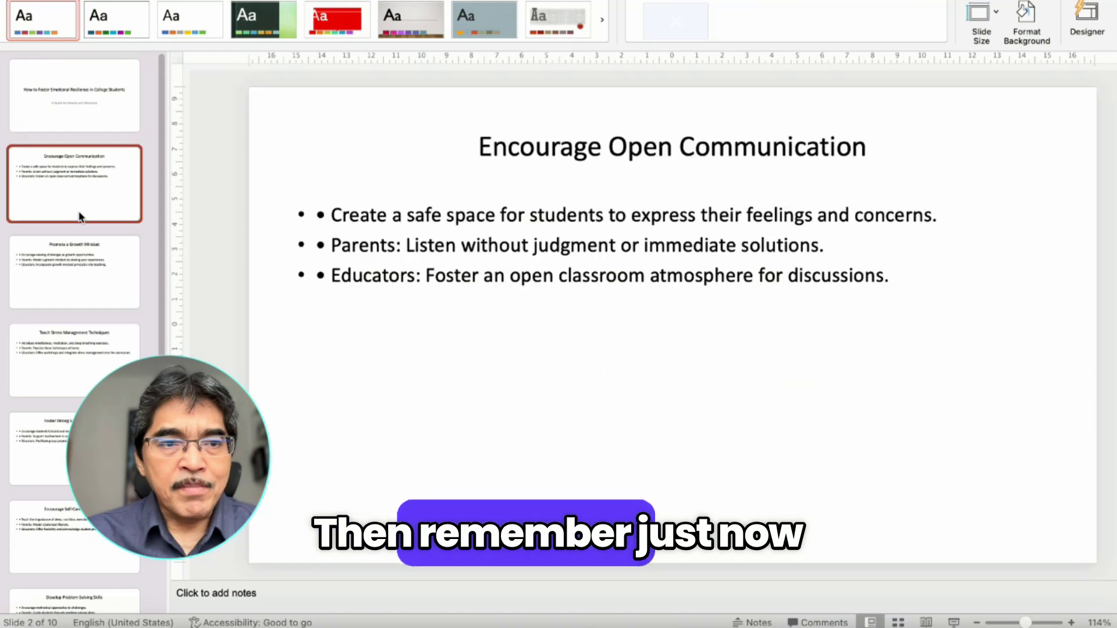
left_click_drag(89, 249, 73, 107)
left_click(74, 107)
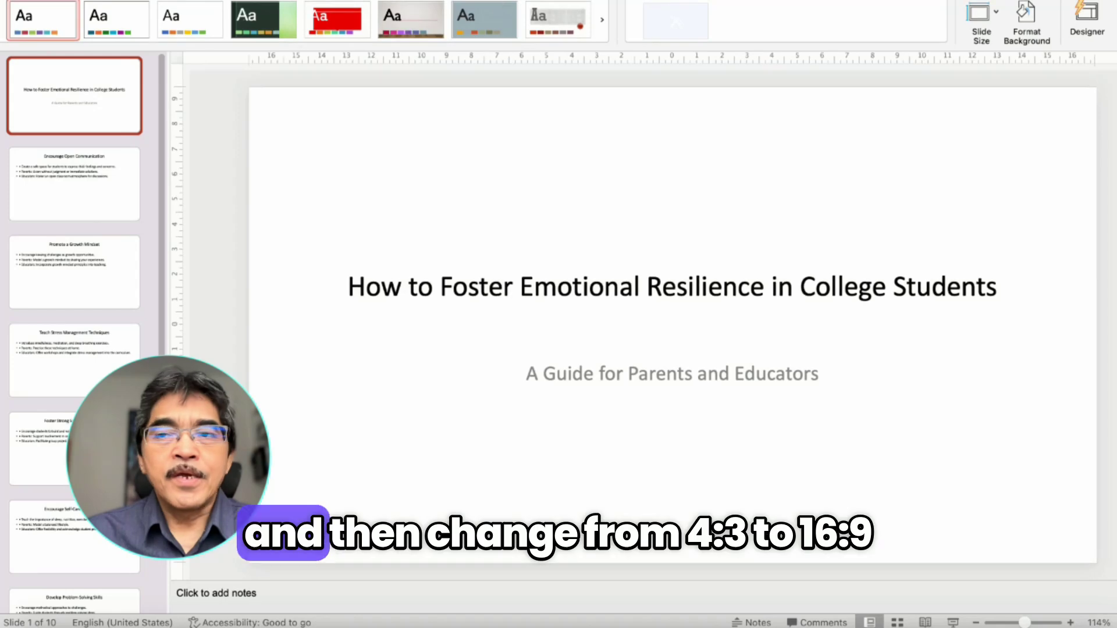
- Set the deck's slide size to Widescreen (16:9), then return to Canva
left_click(996, 15)
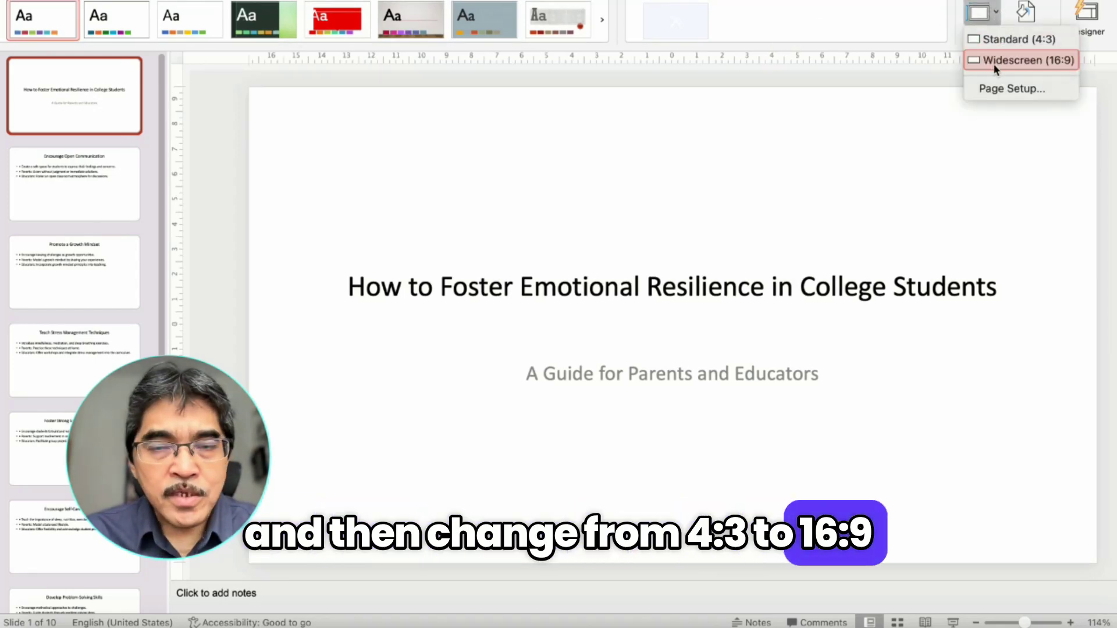
left_click(665, 590)
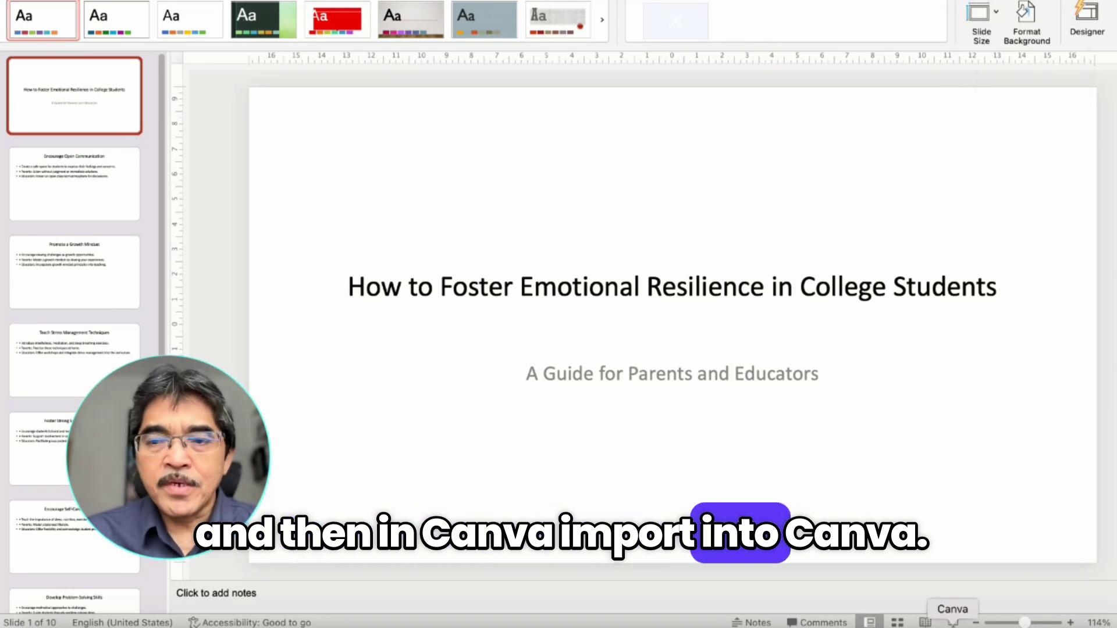
left_click(952, 621)
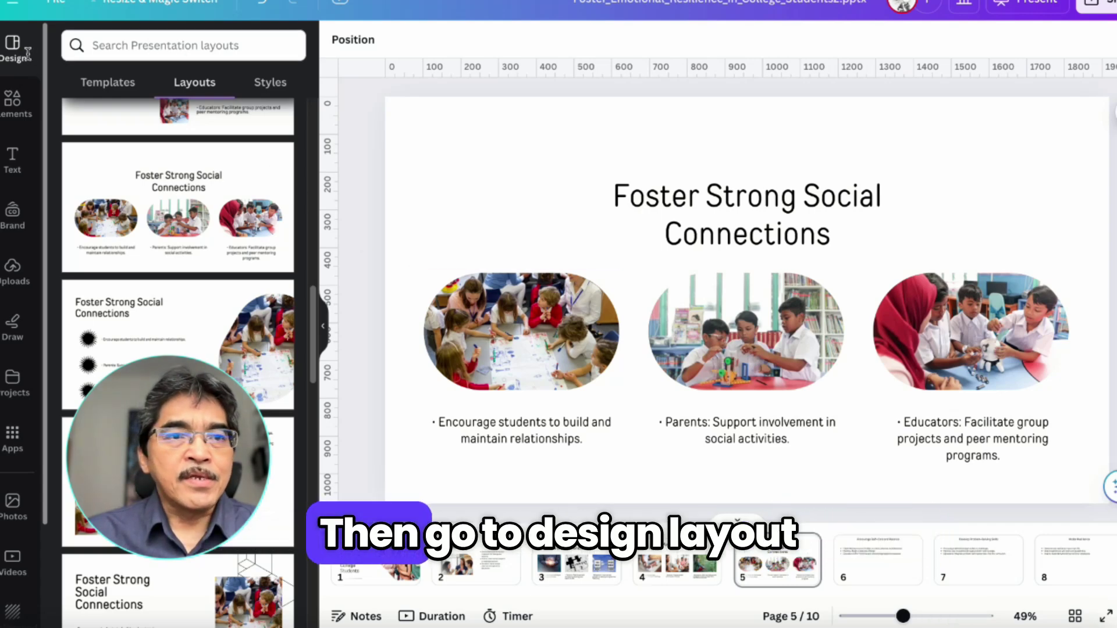